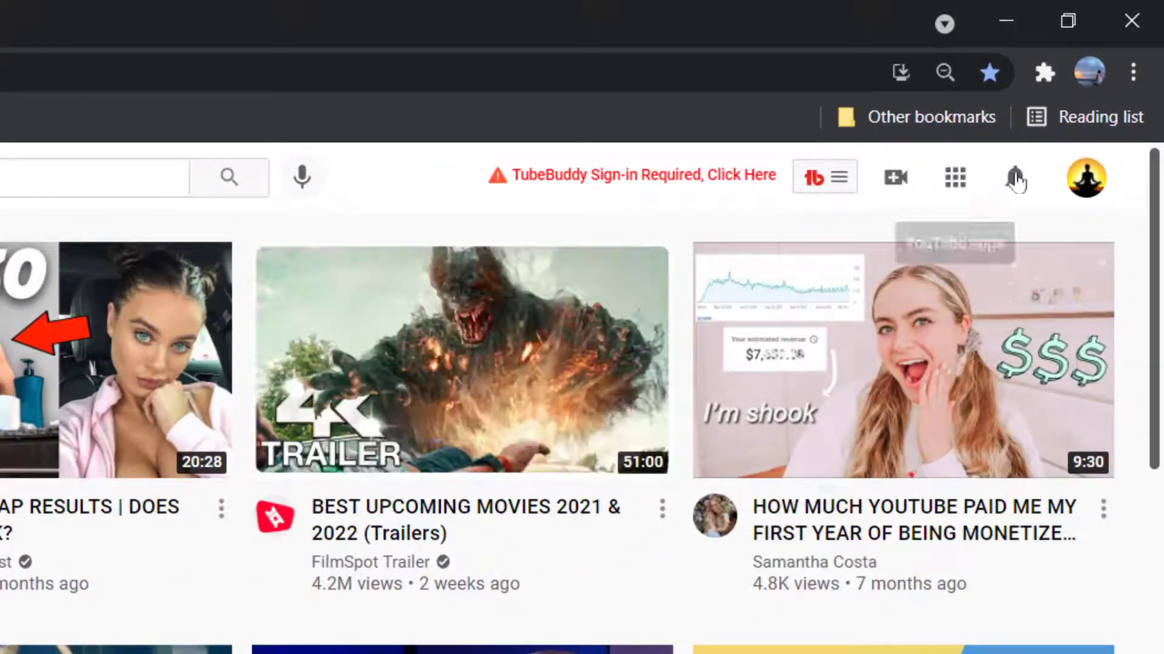
# - Go to the Meditation Loop 1 channel page through Your channel in the account menu
pyautogui.click(1086, 178)
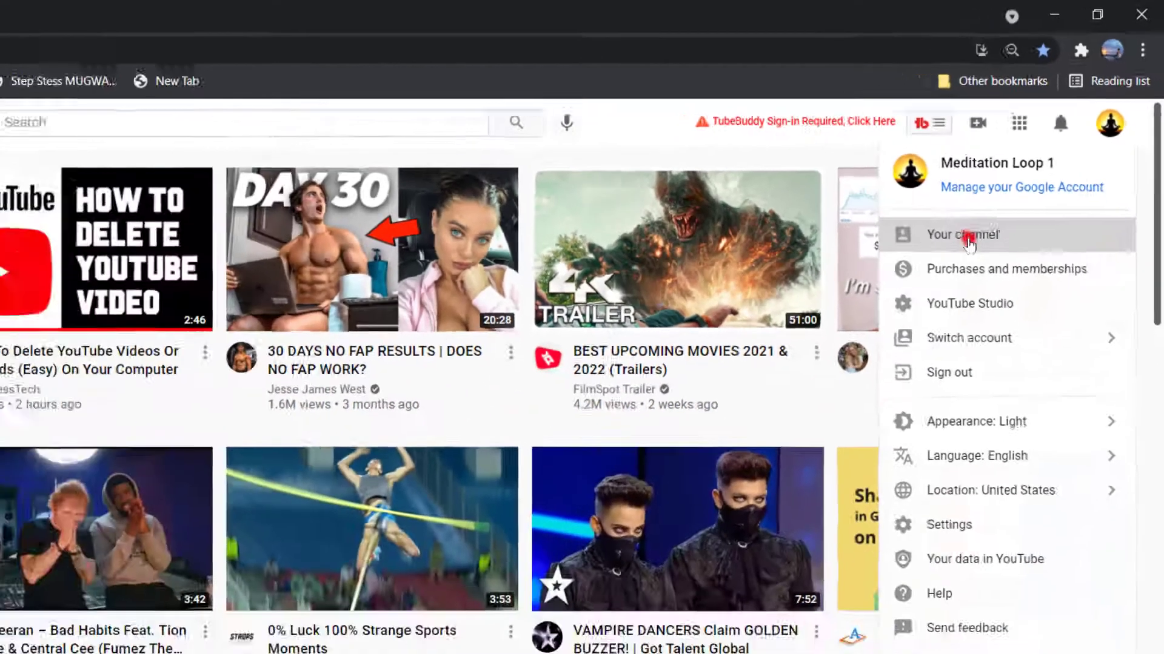
pyautogui.click(886, 349)
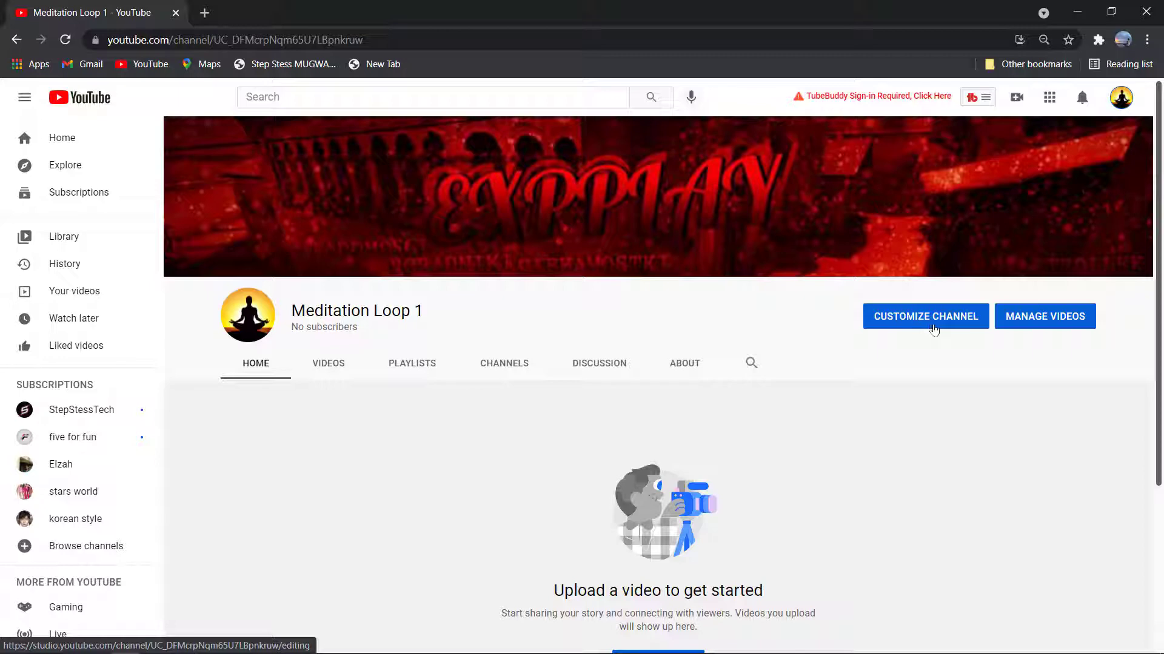
# - Open YouTube Studio's Customization Basic info tab showing the name Meditation Loop 1 and an empty description
pyautogui.click(1120, 98)
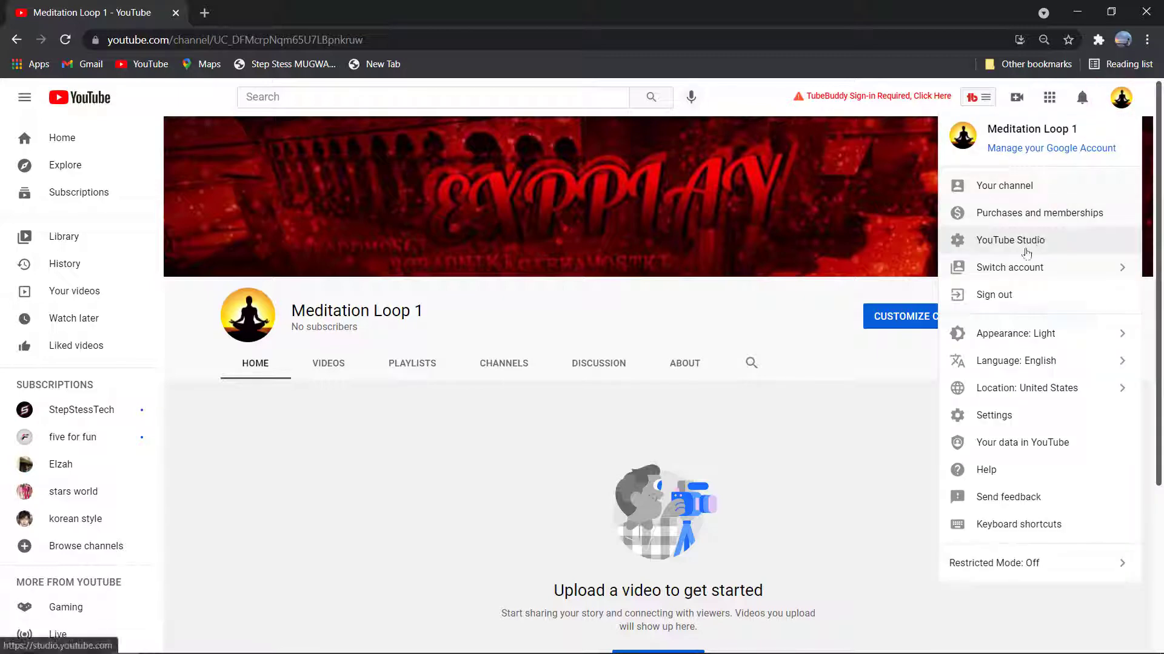
pyautogui.click(1026, 253)
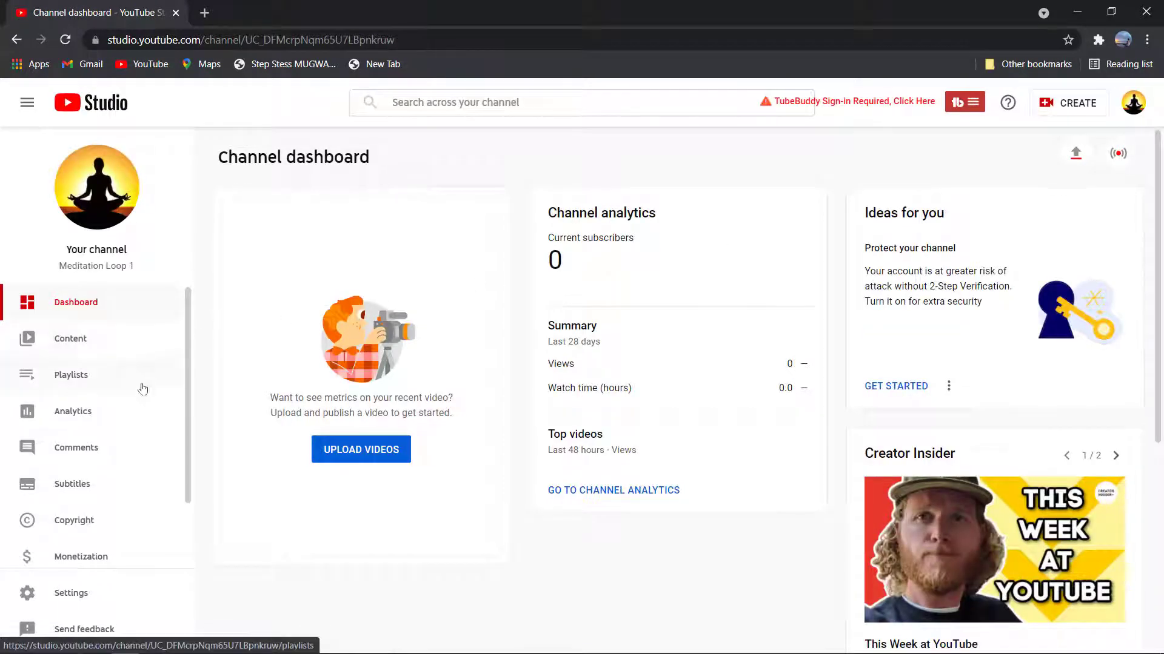
pyautogui.moveTo(187, 430); pyautogui.dragTo(190, 504)
pyautogui.click(108, 485)
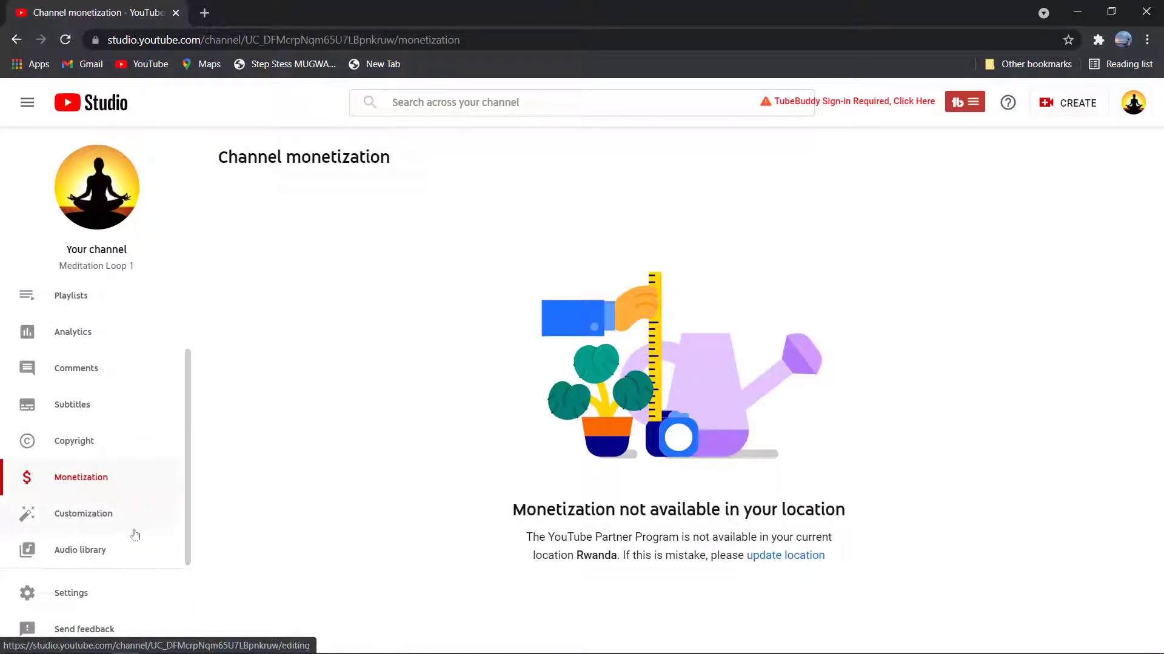
pyautogui.click(190, 553)
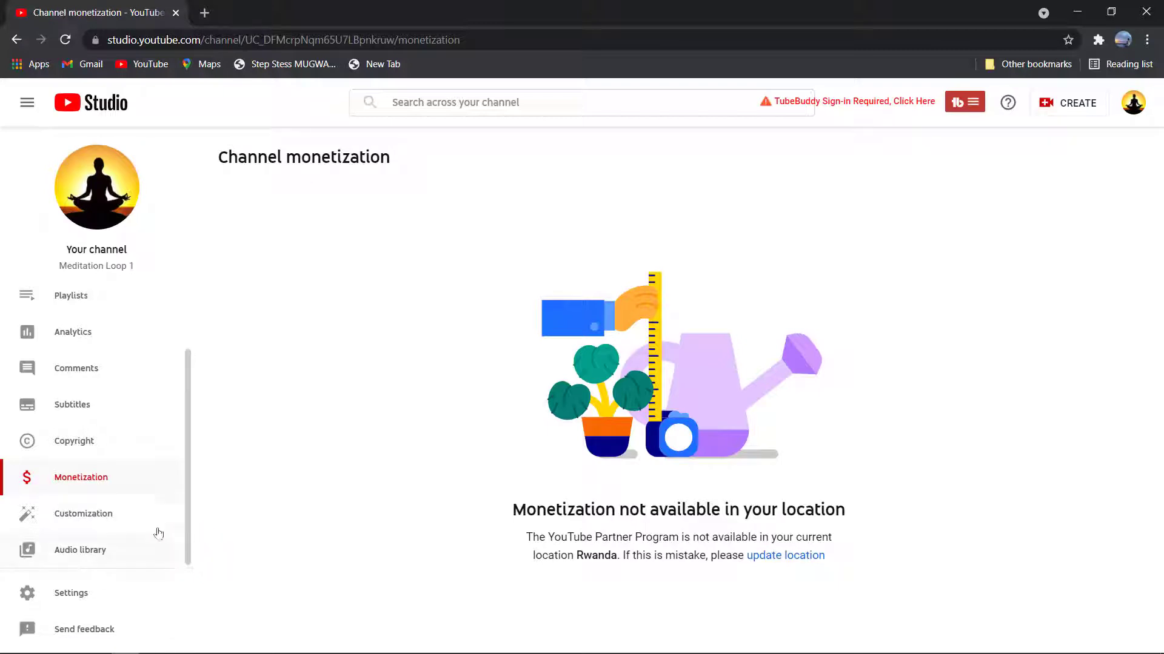
pyautogui.click(118, 518)
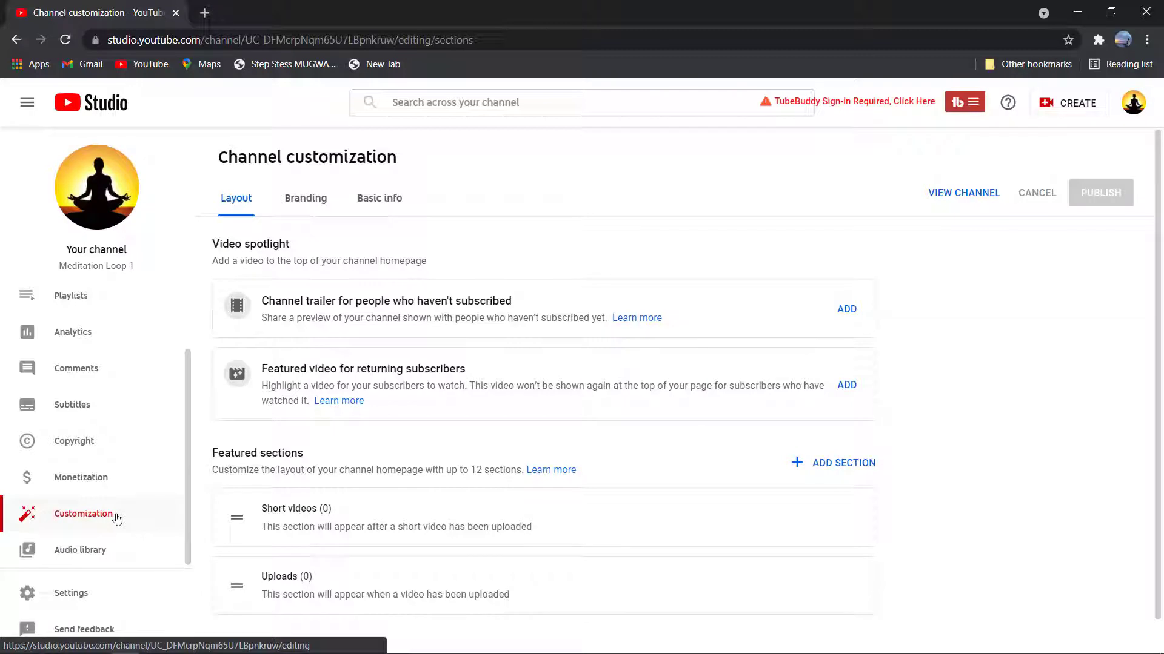
pyautogui.click(366, 203)
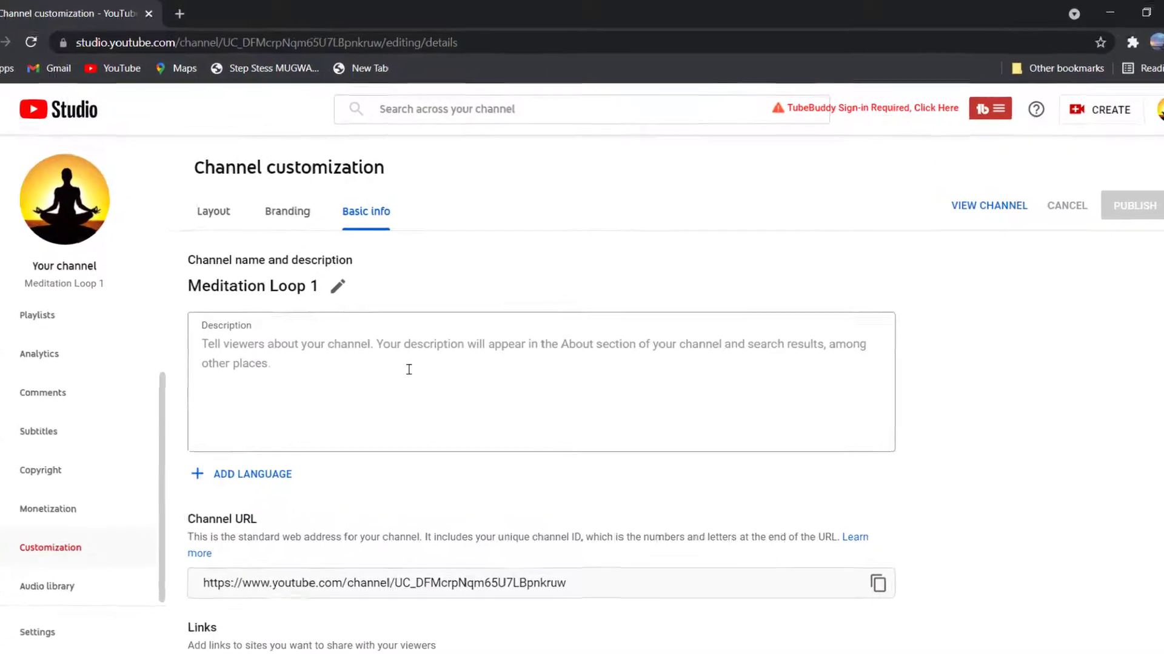
pyautogui.click(409, 370)
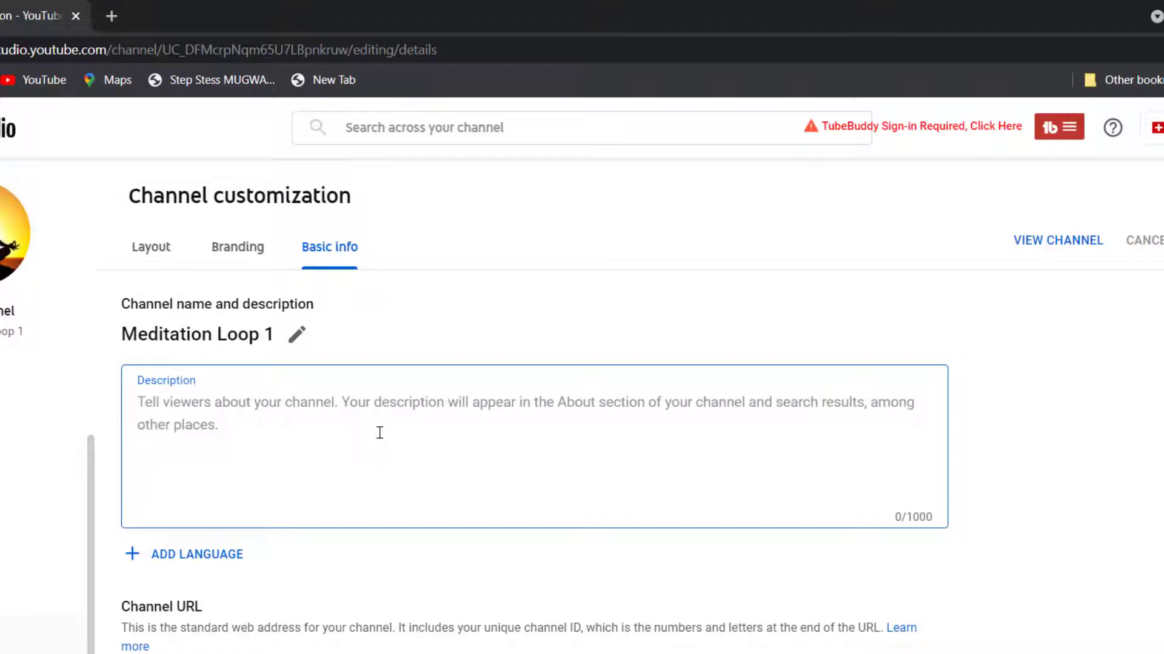
pyautogui.write('here ')
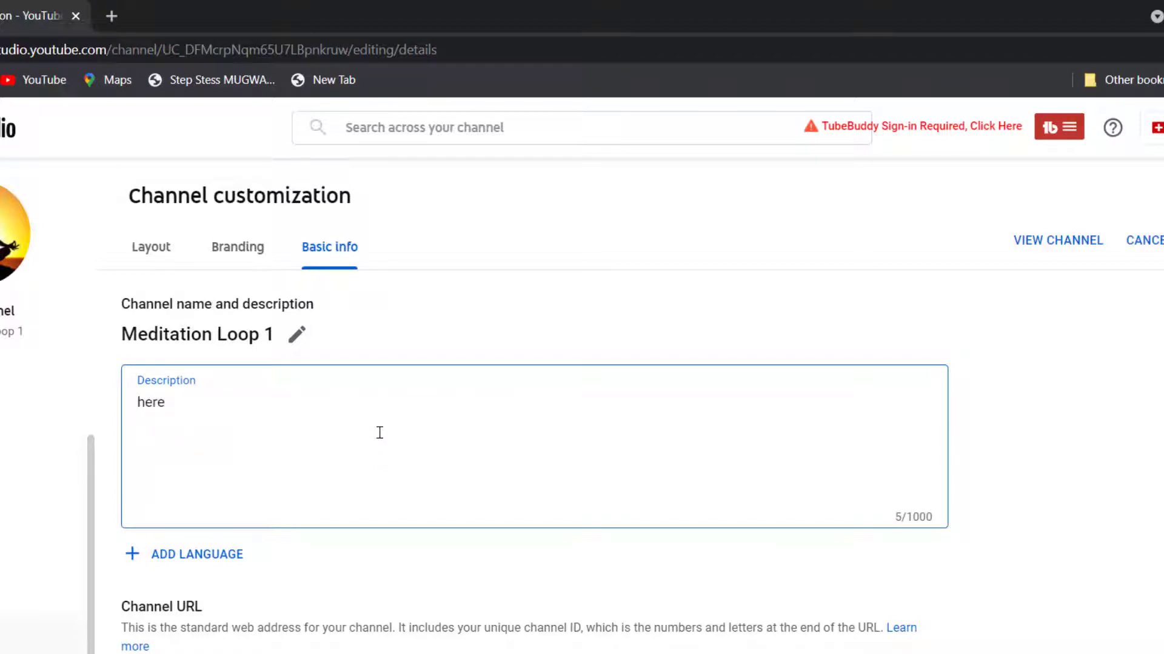
pyautogui.write('talk about what ')
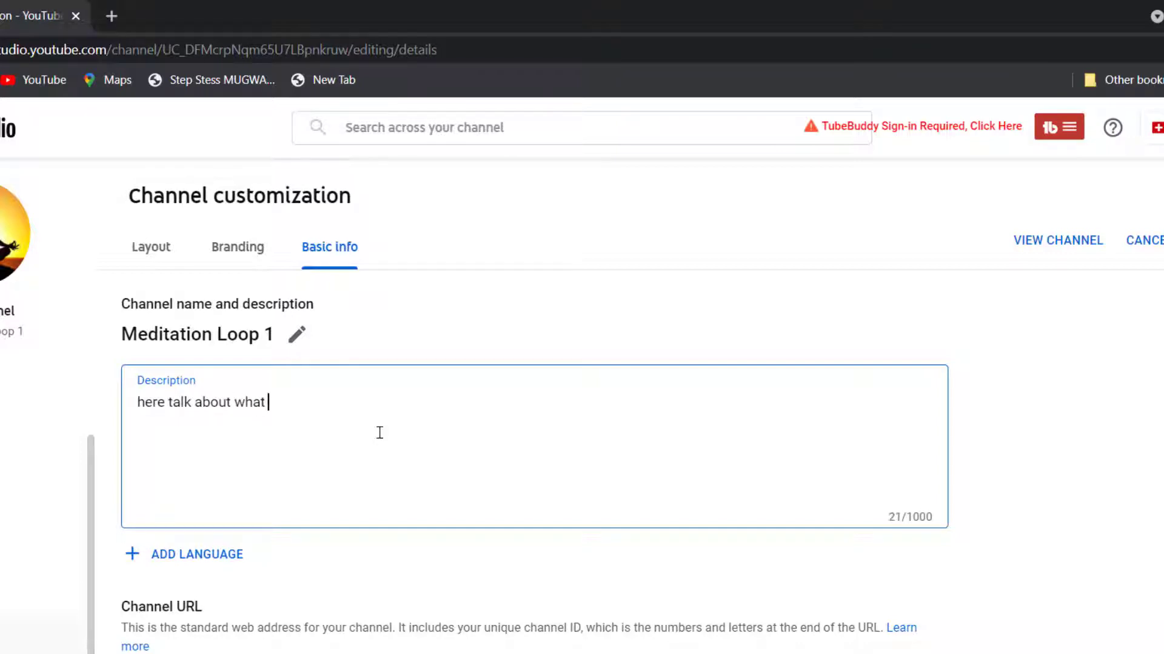
pyautogui.write('your channel')
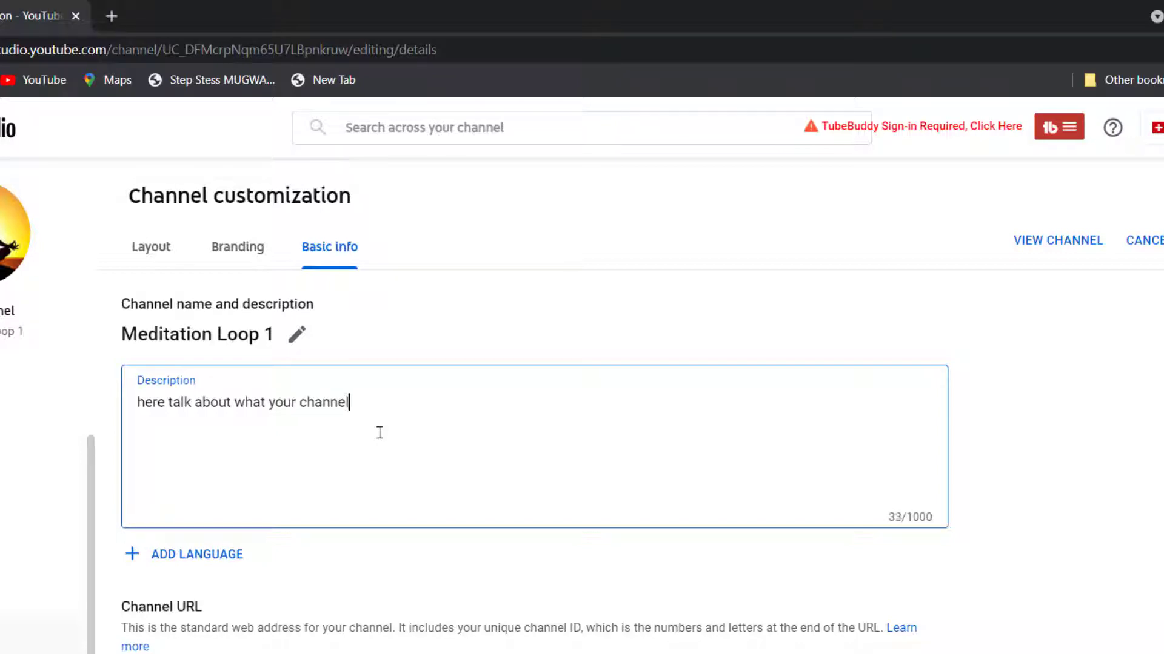
pyautogui.write(' is abo')
pyautogui.press('BackSpace')
pyautogui.press('BackSpace')
pyautogui.press('BackSpace')
pyautogui.press('BackSpace')
pyautogui.press('BackSpace')
pyautogui.press('BackSpace')
pyautogui.press('BackSpace')
pyautogui.press('BackSpace')
pyautogui.press('BackSpace')
pyautogui.press('BackSpace')
pyautogui.press('BackSpace')
pyautogui.press('BackSpace')
pyautogui.press('BackSpace')
pyautogui.press('BackSpace')
pyautogui.press('BackSpace')
pyautogui.press('BackSpace')
pyautogui.press('BackSpace')
pyautogui.press('BackSpace')
pyautogui.press('BackSpace')
pyautogui.press('BackSpace')
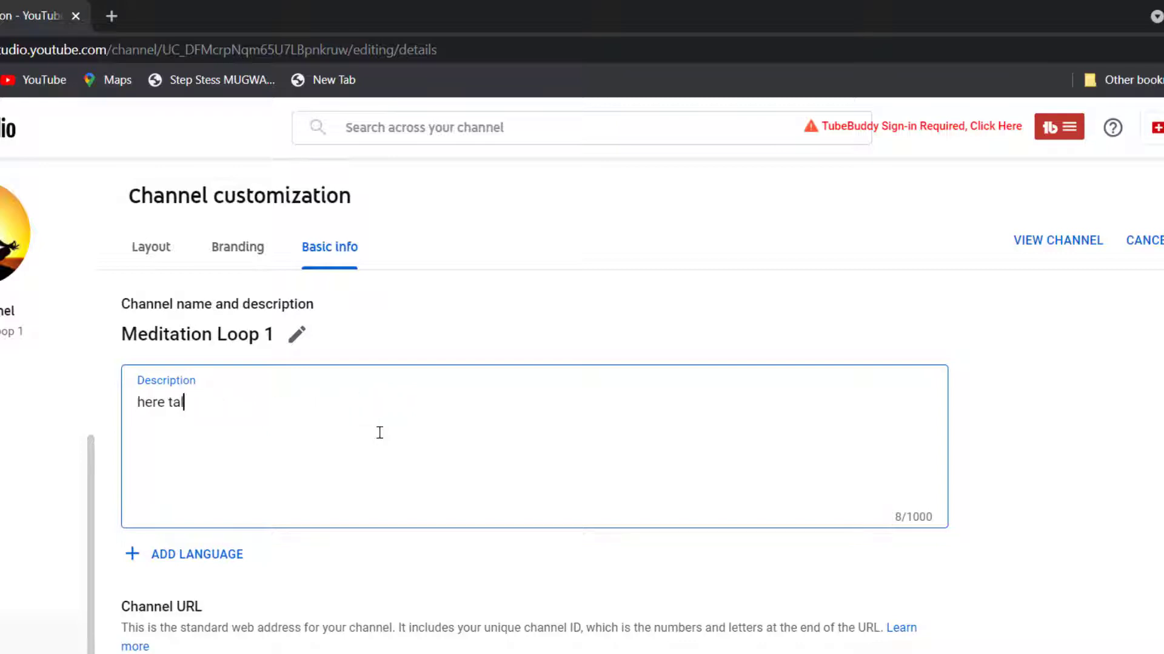
# - Write a four-line description welcoming viewers to meditation loop, promising meditation and inner peace videos, ending 'thanks !'
pyautogui.write('hello welco')
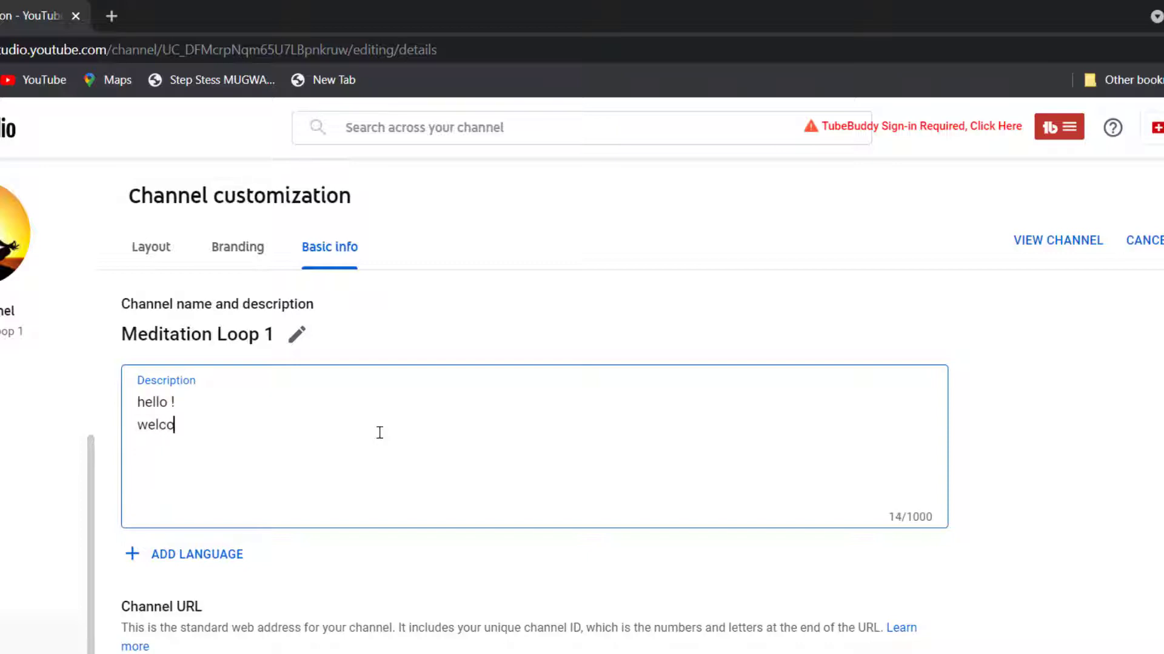
pyautogui.write('me to medita')
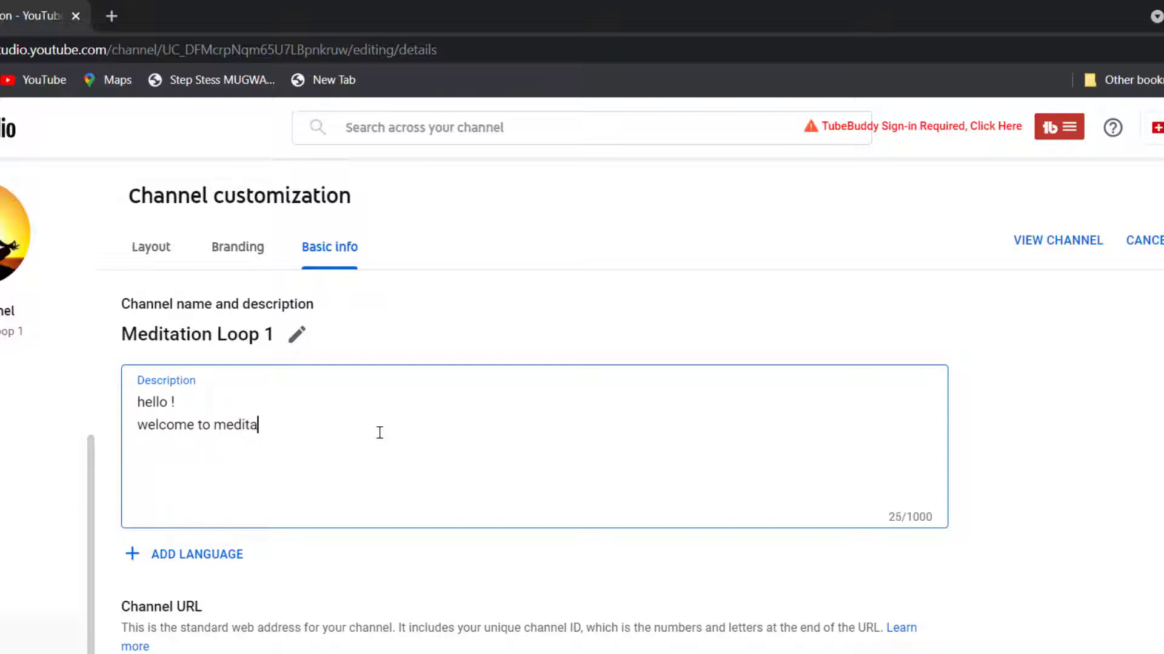
pyautogui.write('tion ')
pyautogui.write('loop ')
pyautogui.write('op')
pyautogui.press('Right')
pyautogui.write('where ')
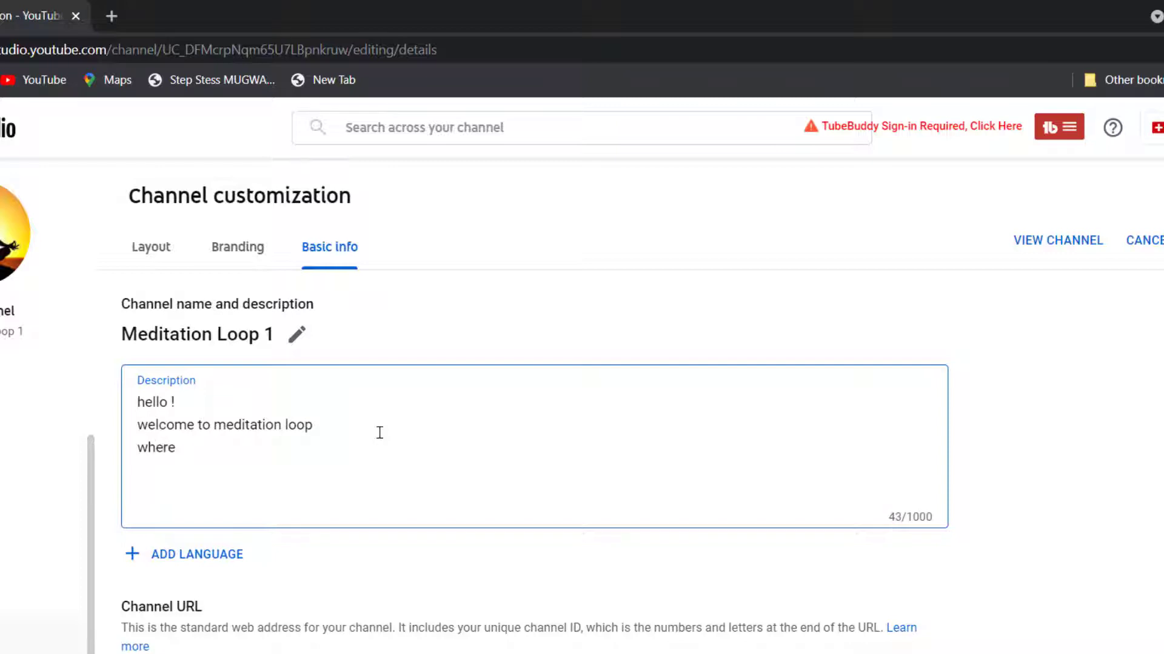
pyautogui.write('i will be uploadi')
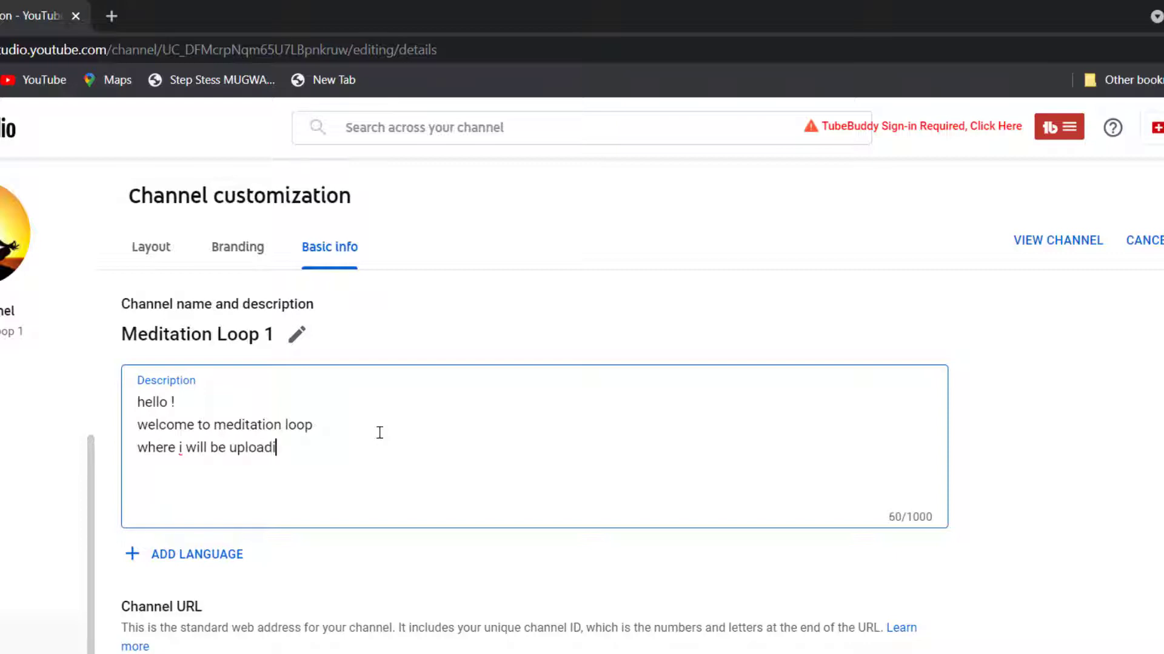
pyautogui.write('ng videos about ')
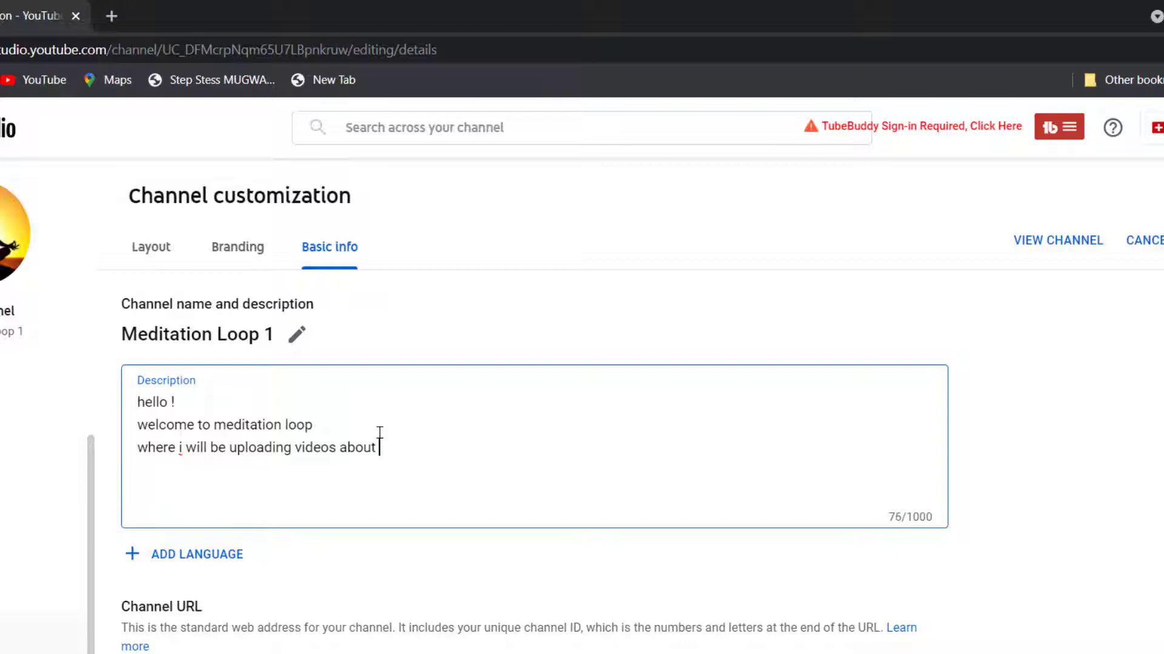
pyautogui.write('meditation and ')
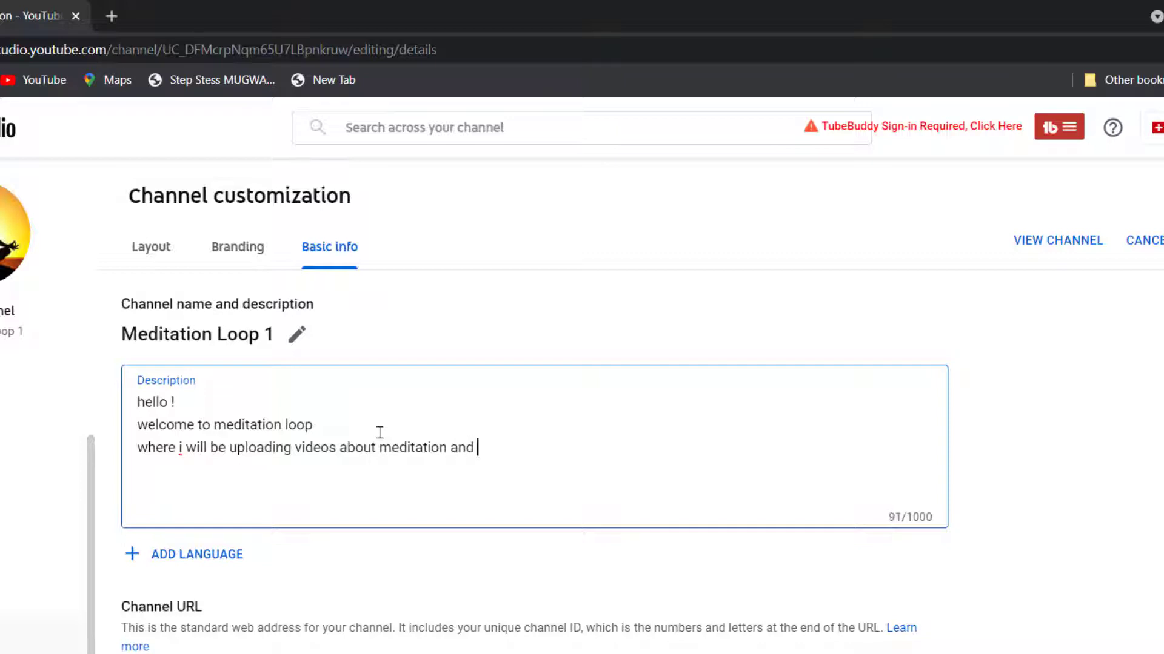
pyautogui.write('inner ')
pyautogui.write('pea')
pyautogui.write('ce ')
pyautogui.write('thanks')
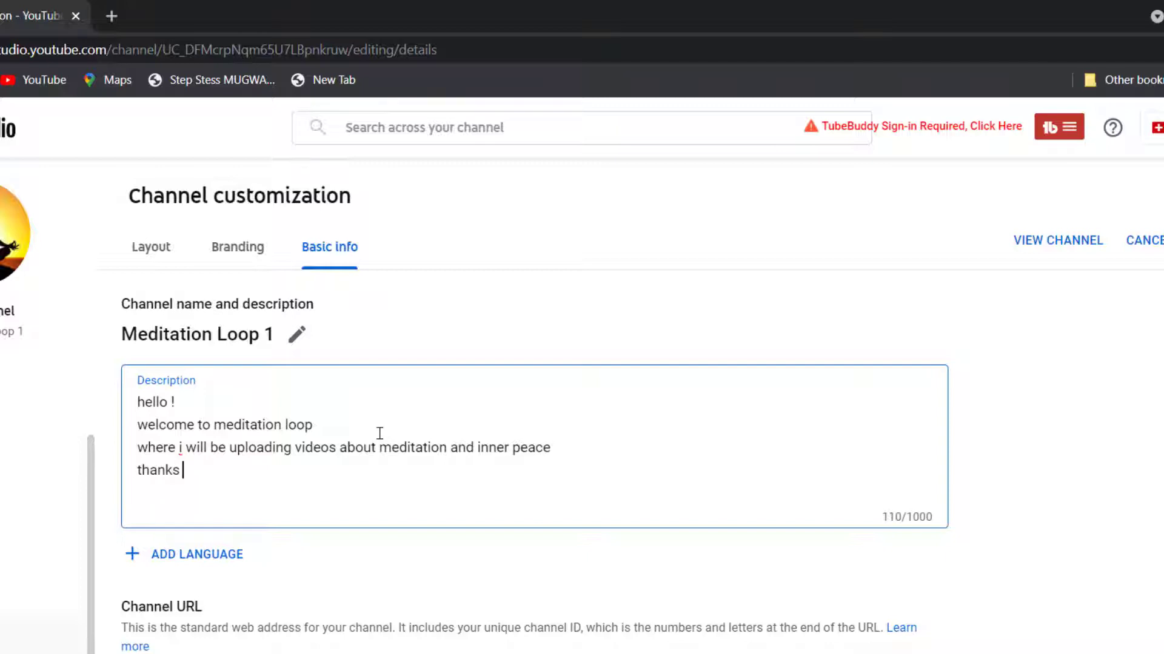
pyautogui.write(' !')
pyautogui.click(377, 475)
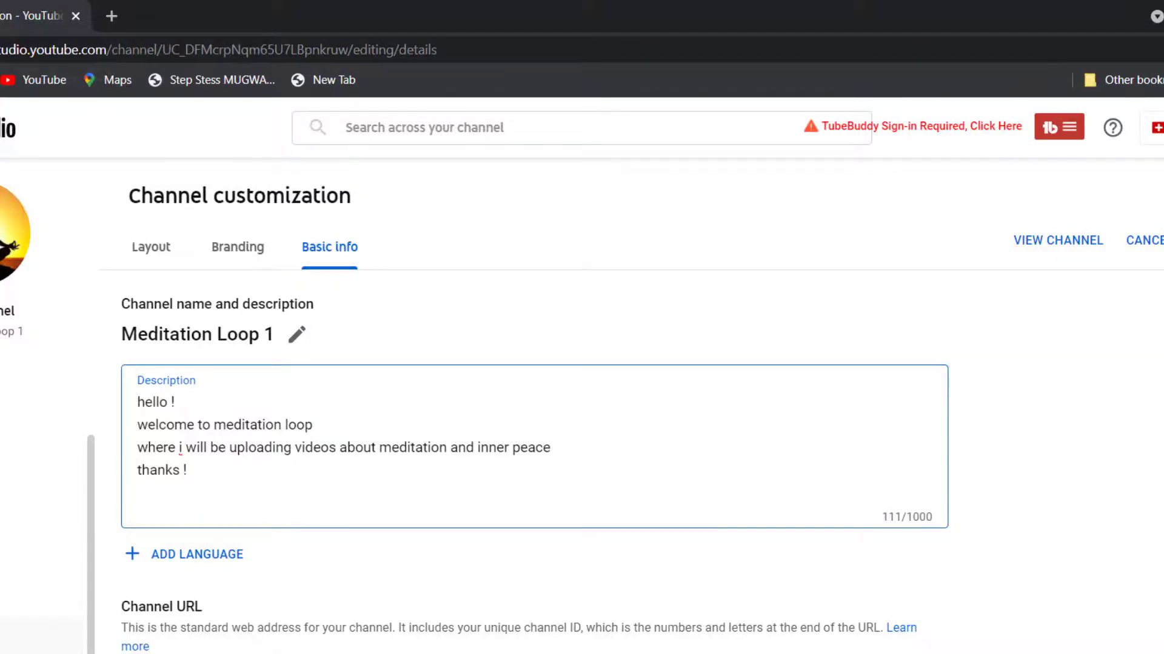
# - Add a channel link titled 'instagram', leaving its URL empty for now
pyautogui.scroll(-2, 1161, 378)
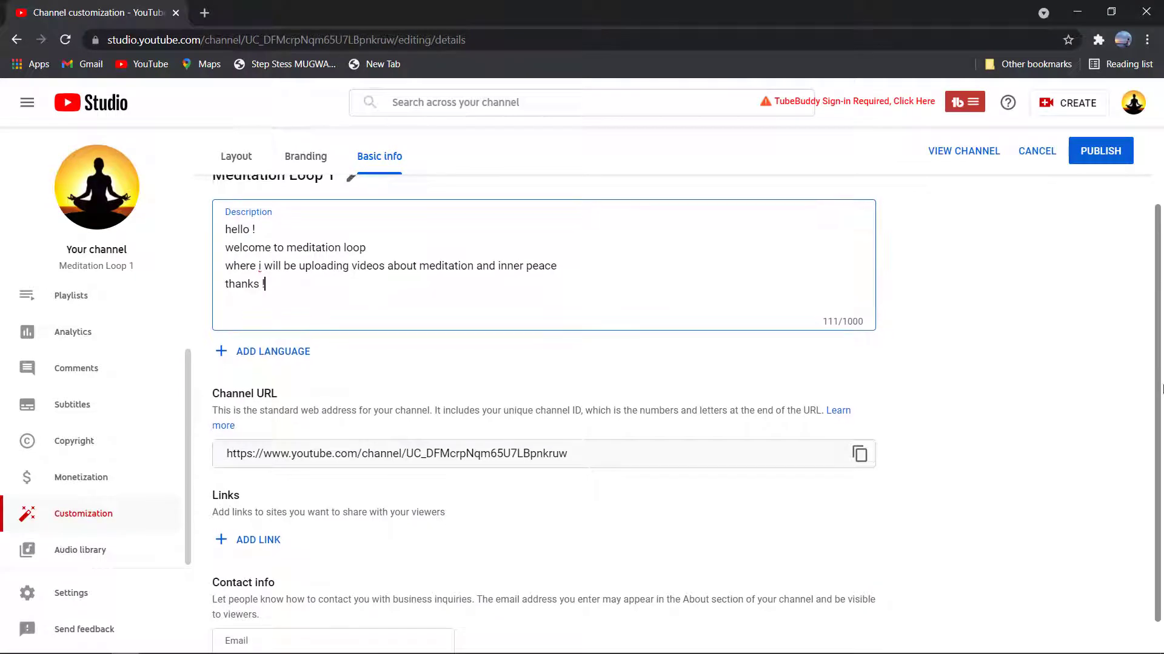
pyautogui.scroll(-1, 1160, 378)
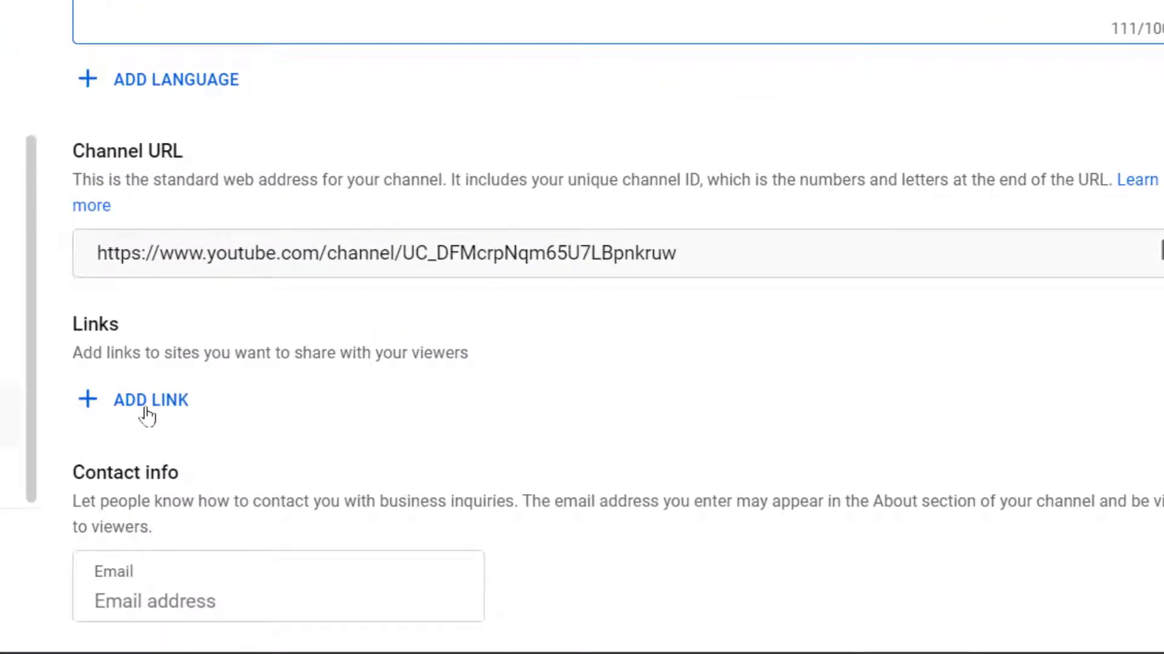
pyautogui.click(147, 407)
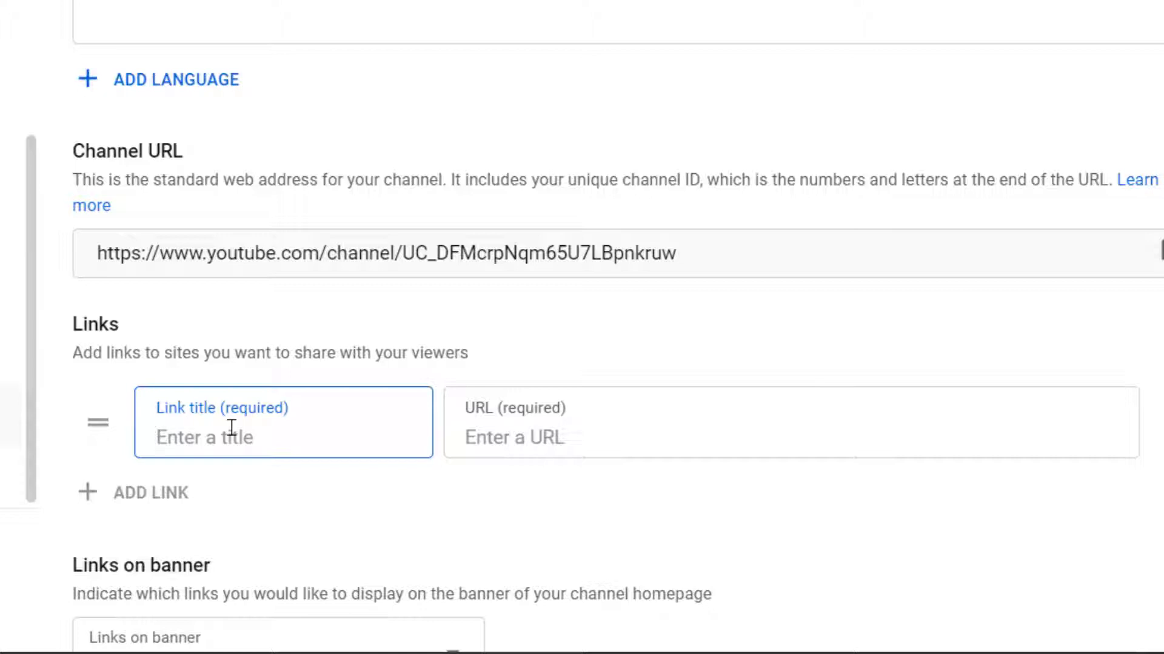
pyautogui.write('you')
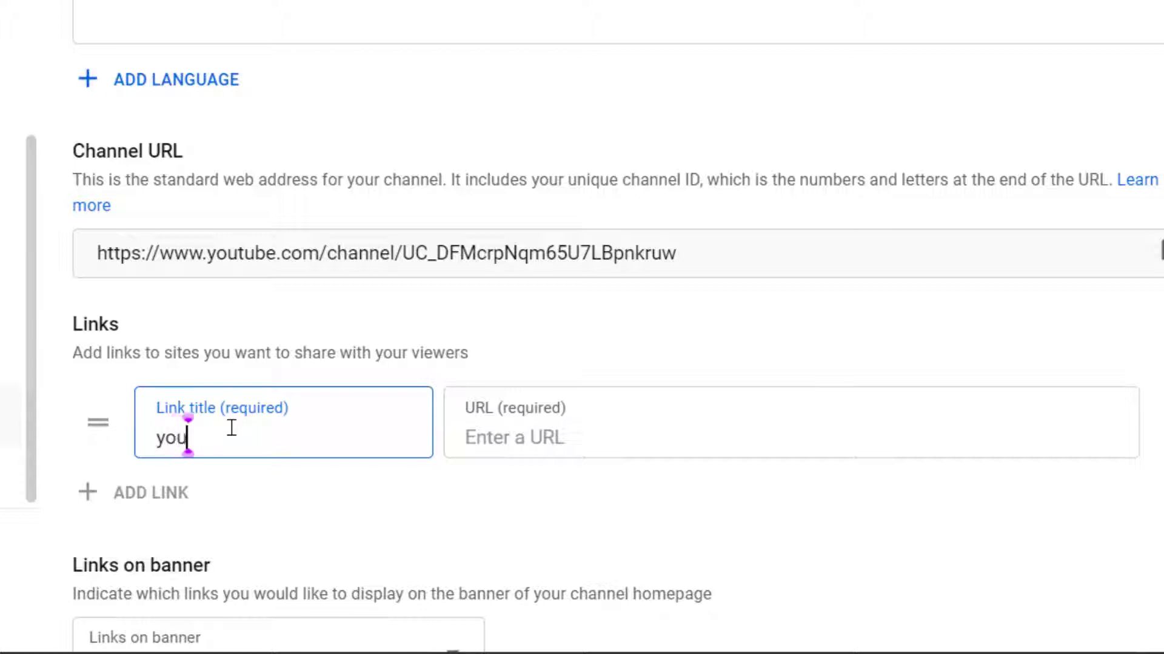
pyautogui.press('BackSpace')
pyautogui.press('BackSpace')
pyautogui.press('BackSpace')
pyautogui.write('i')
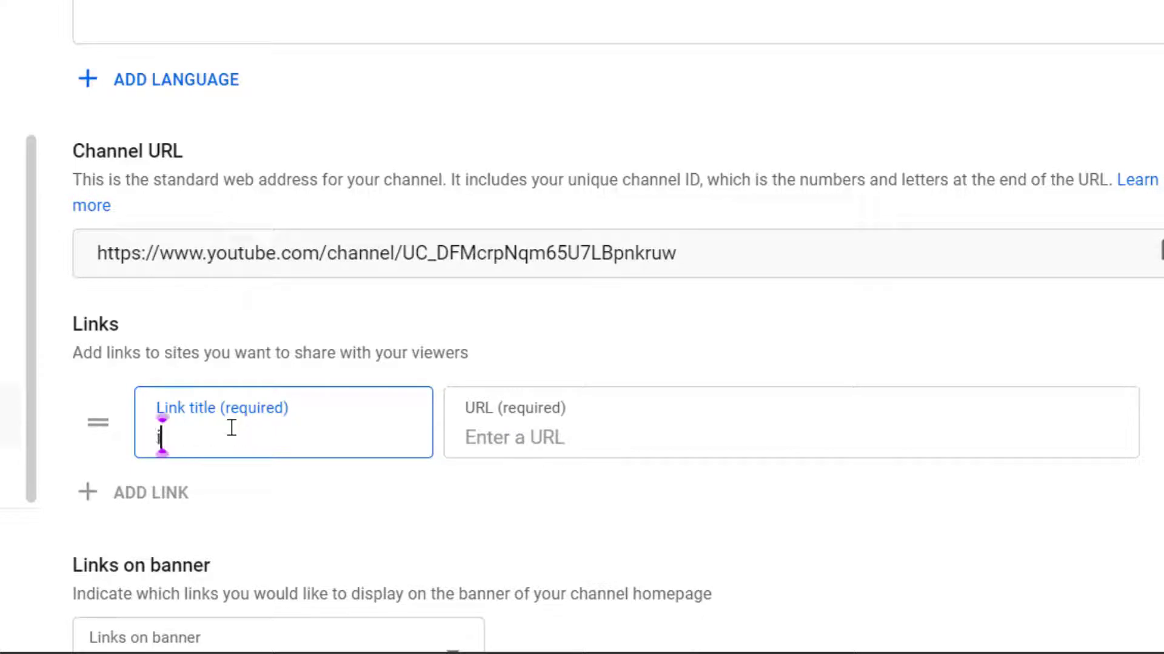
pyautogui.write('nstagram')
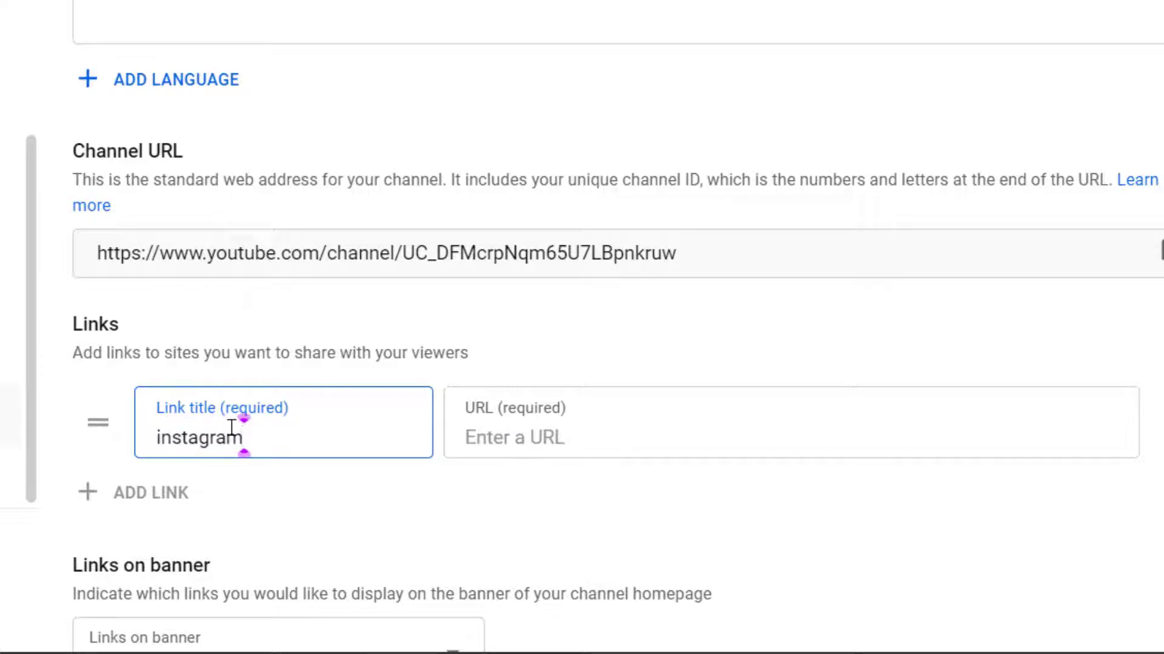
pyautogui.click(512, 443)
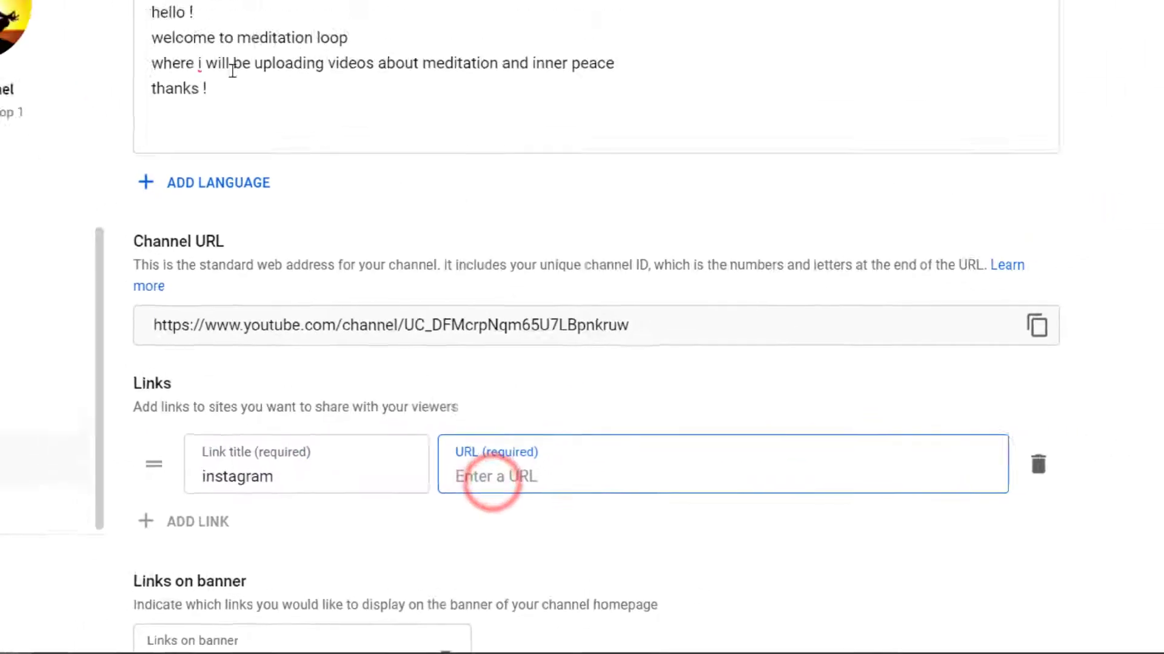
pyautogui.click(204, 13)
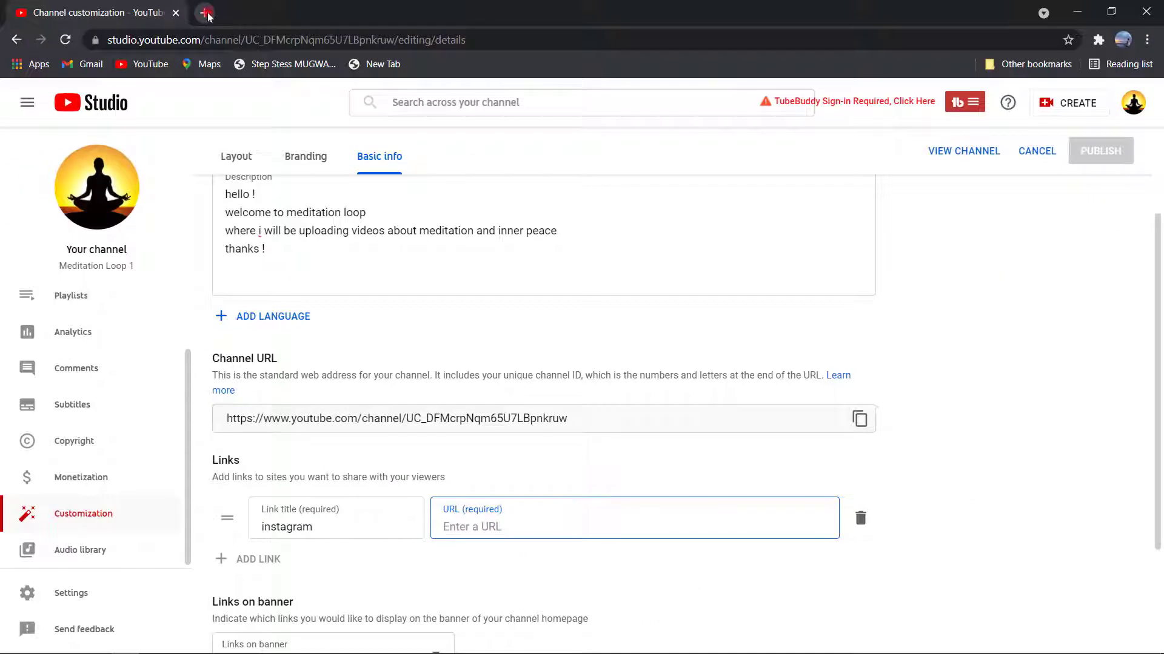
# - Load instagram.com and open your own Instagram profile page
pyautogui.write('instagram')
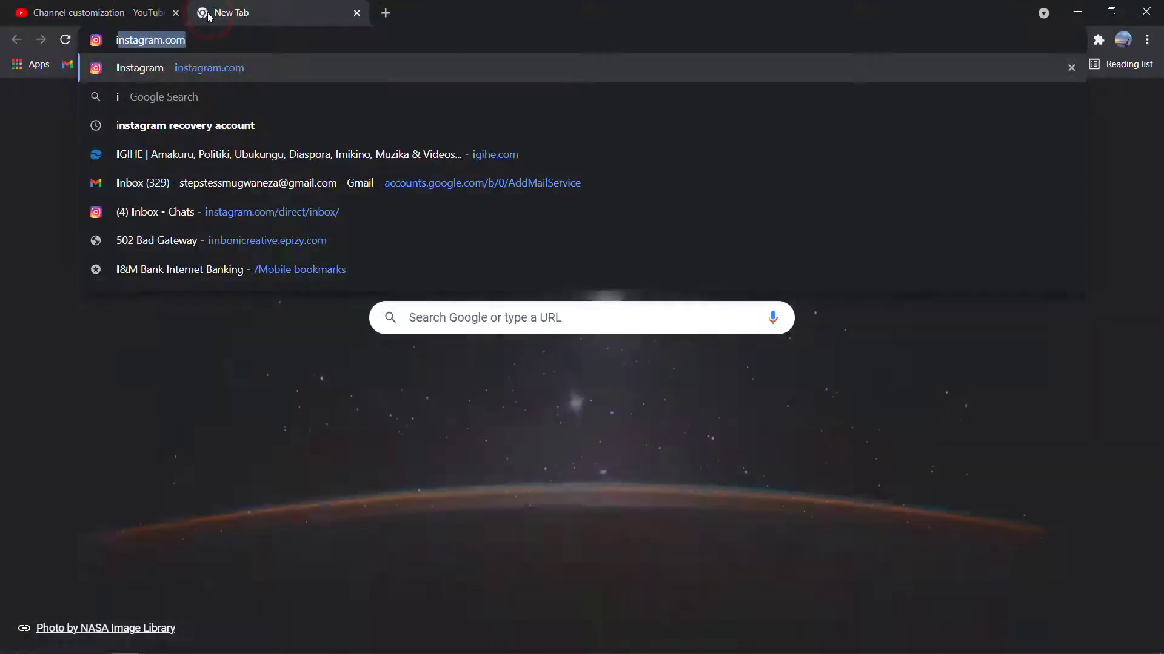
pyautogui.press('Return')
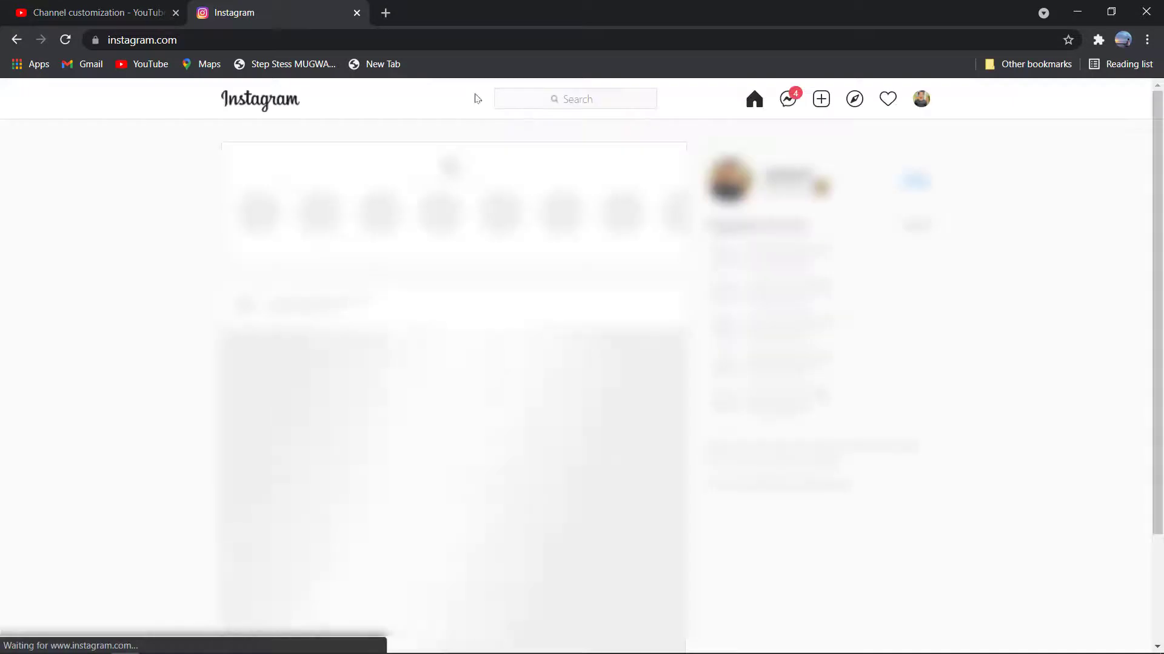
pyautogui.click(927, 97)
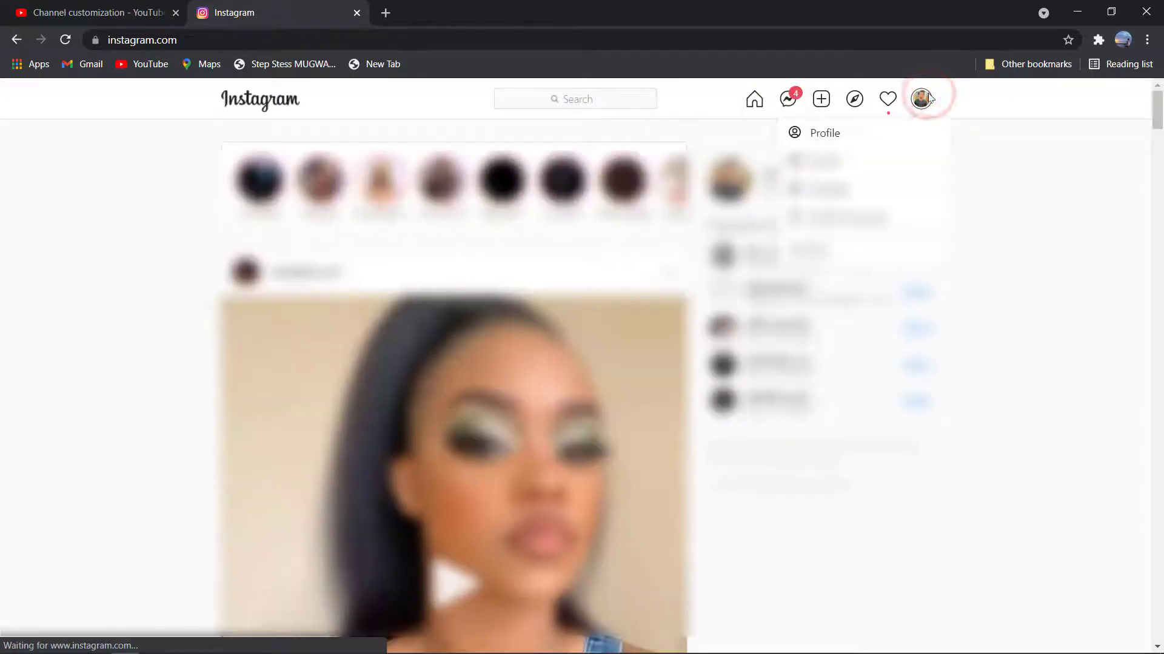
pyautogui.click(878, 131)
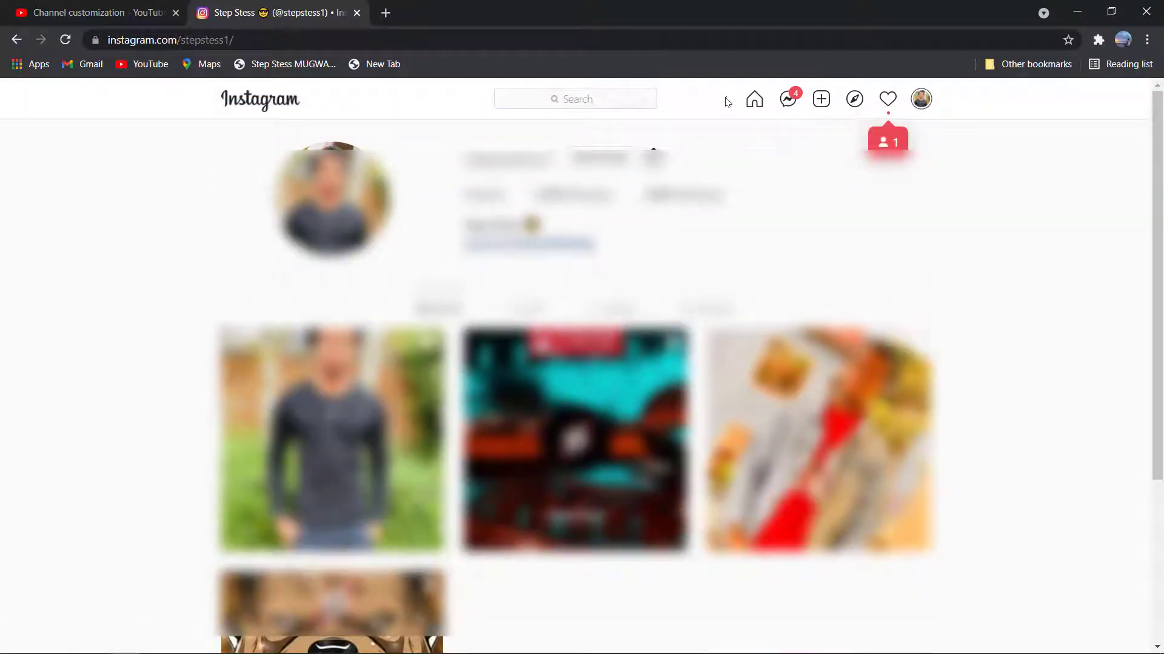
# - Copy the Instagram profile's web address and return to the YouTube Studio customization tab
pyautogui.click(466, 40)
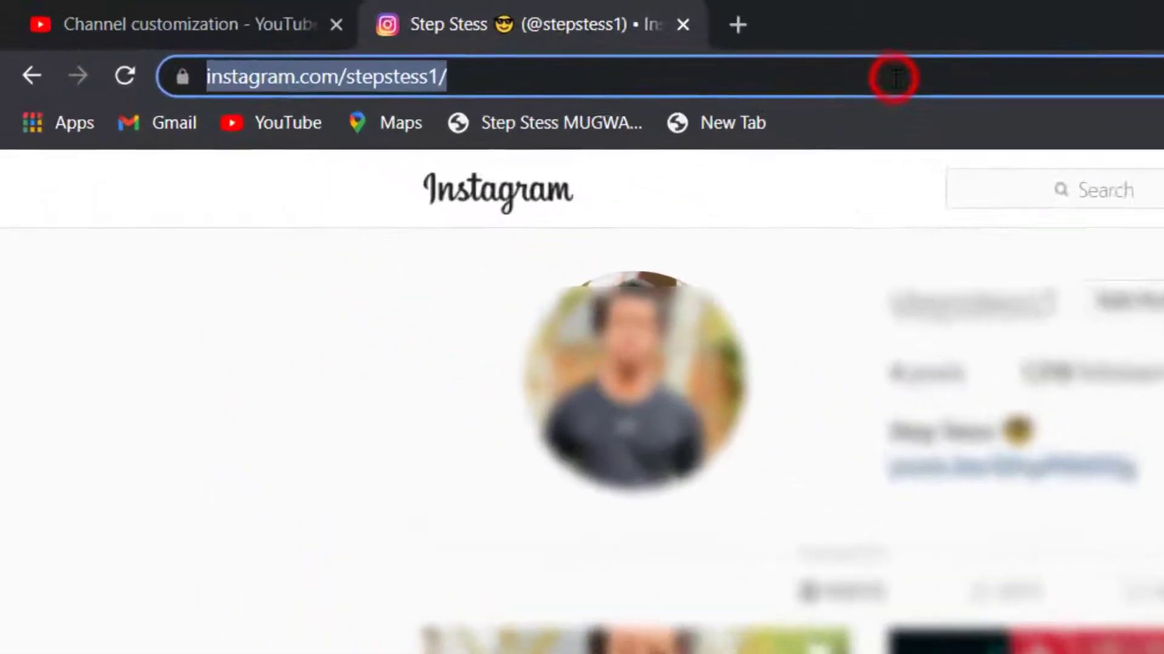
pyautogui.rightClick(382, 85)
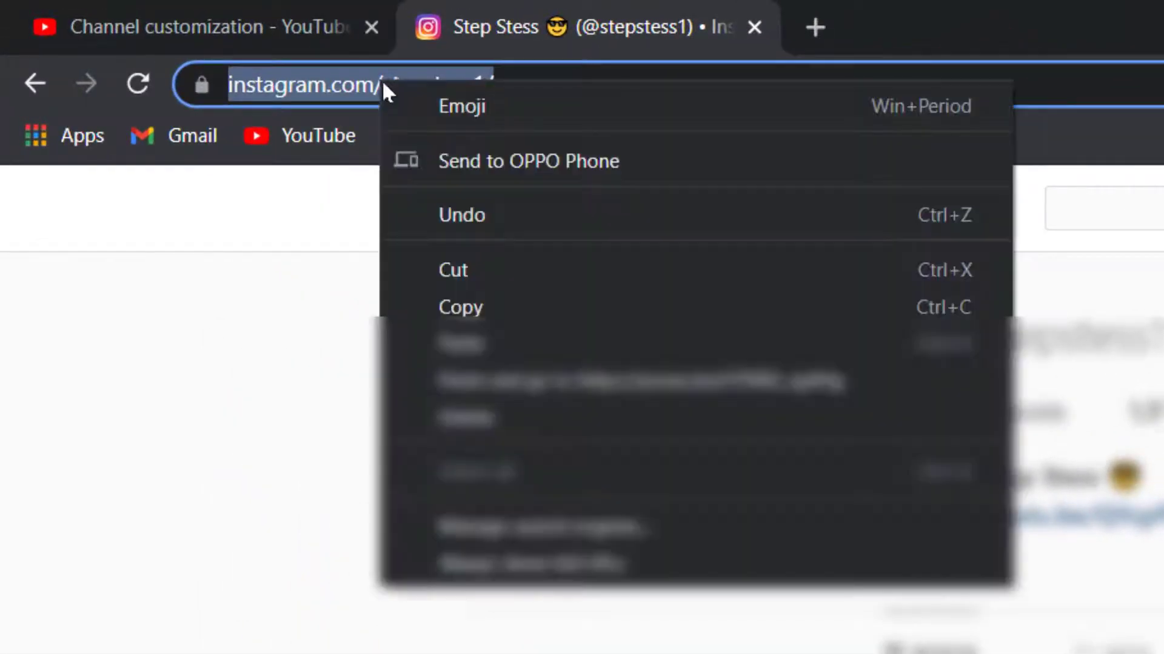
pyautogui.click(487, 303)
pyautogui.click(261, 12)
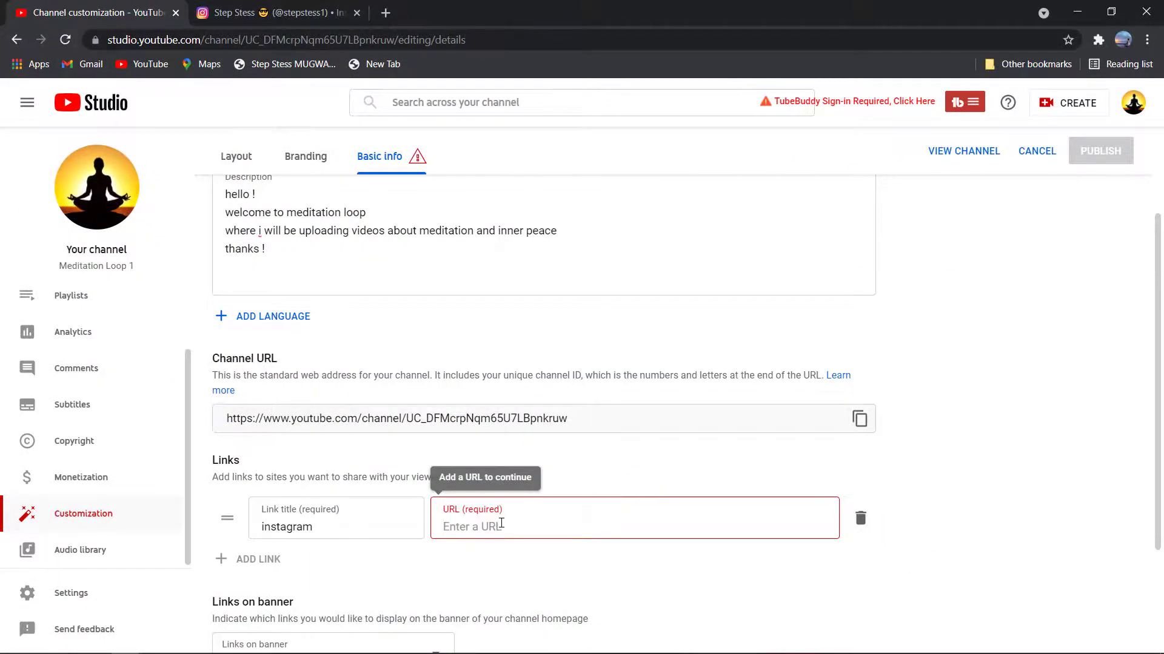
# - Paste the Instagram profile address as the instagram link's URL
pyautogui.hotkey('ctrl', 'v')
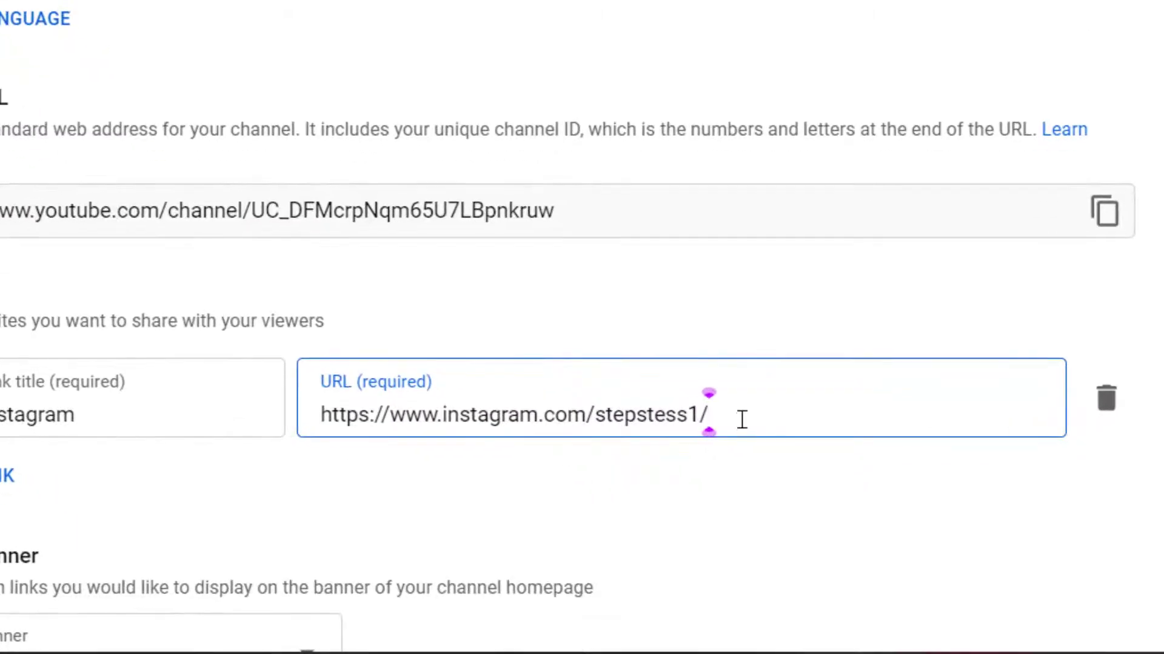
pyautogui.click(742, 419)
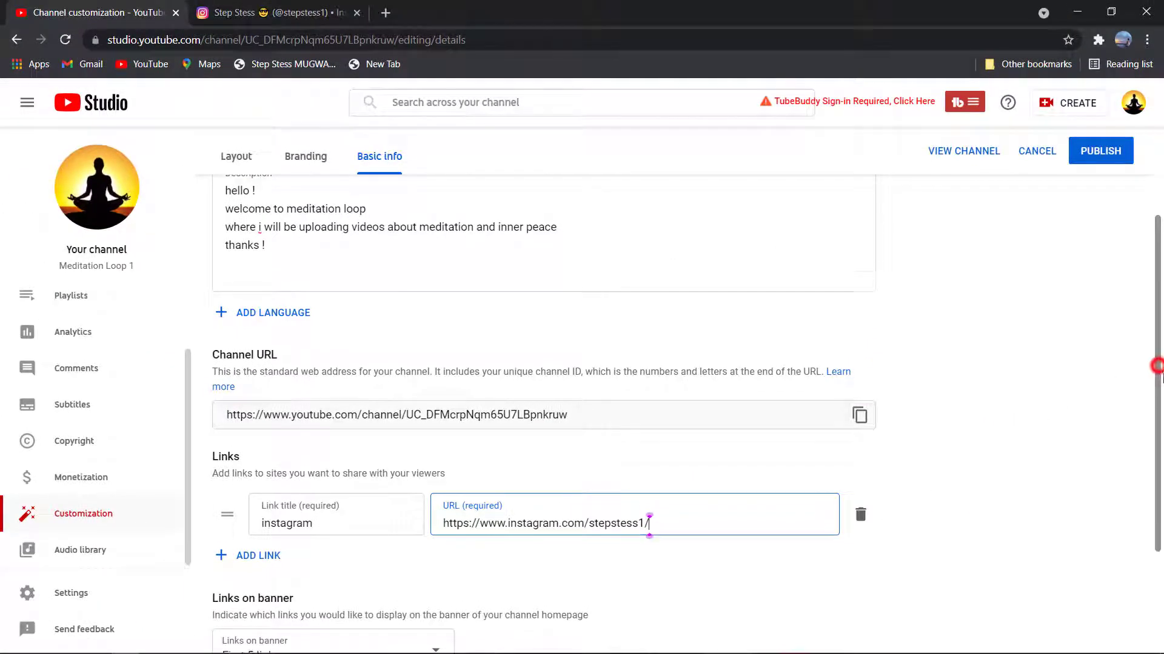
pyautogui.moveTo(1158, 369); pyautogui.dragTo(1154, 443)
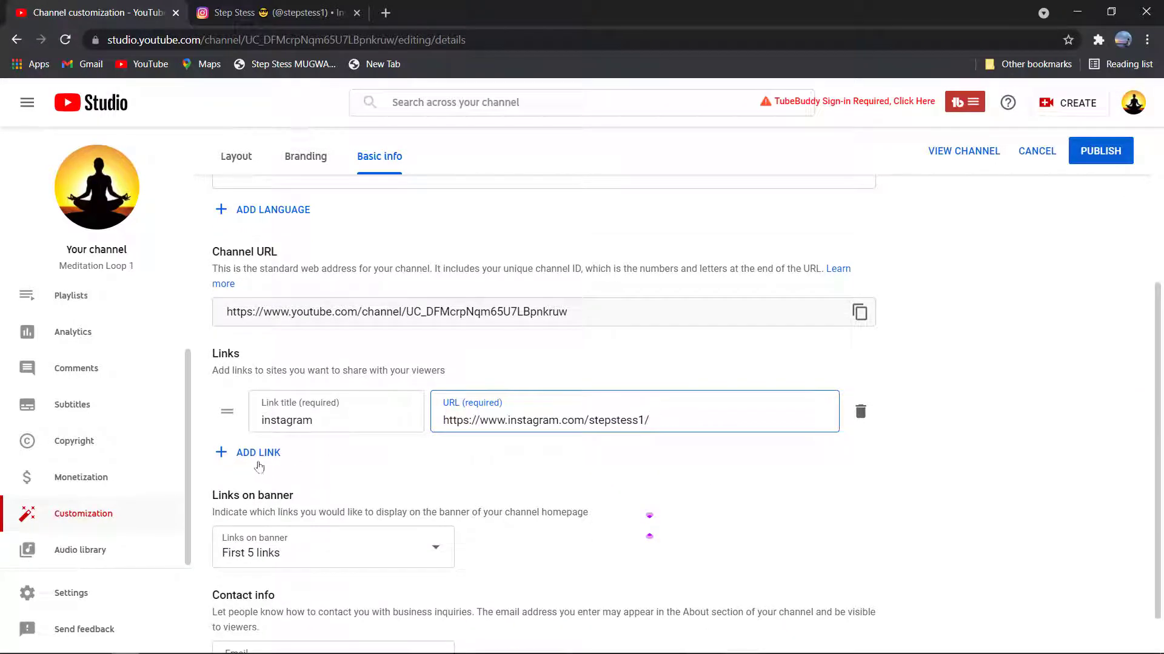
# - Remove the stray empty link and keep the banner showing the first 5 links
pyautogui.click(244, 461)
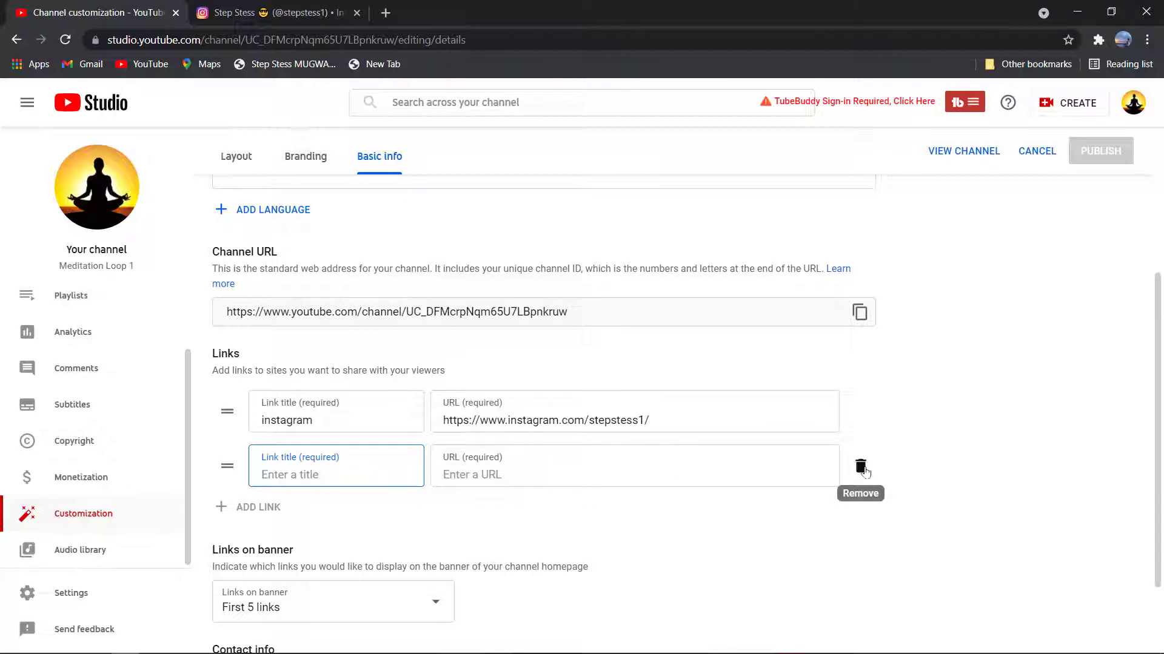
pyautogui.click(861, 468)
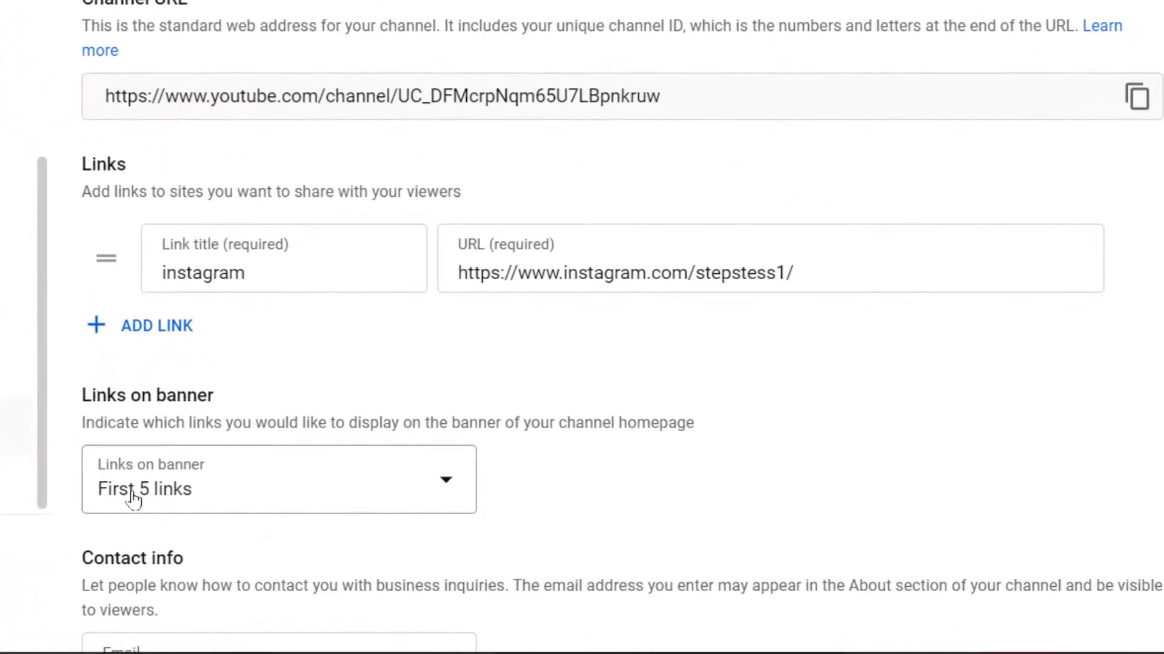
pyautogui.click(291, 485)
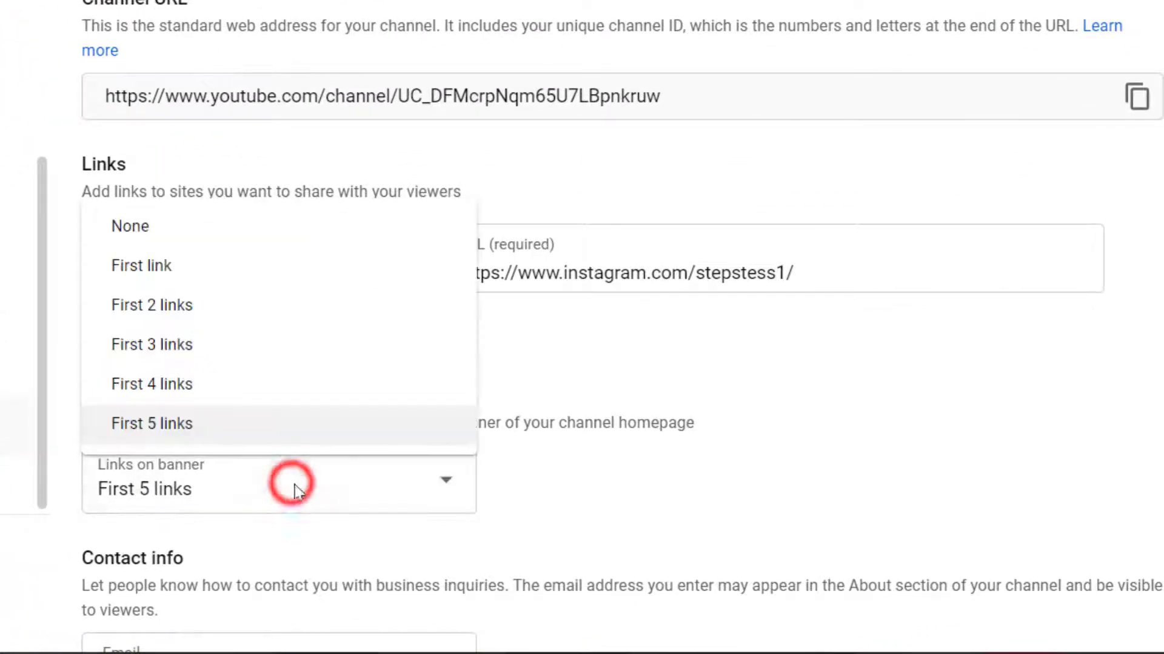
pyautogui.click(680, 483)
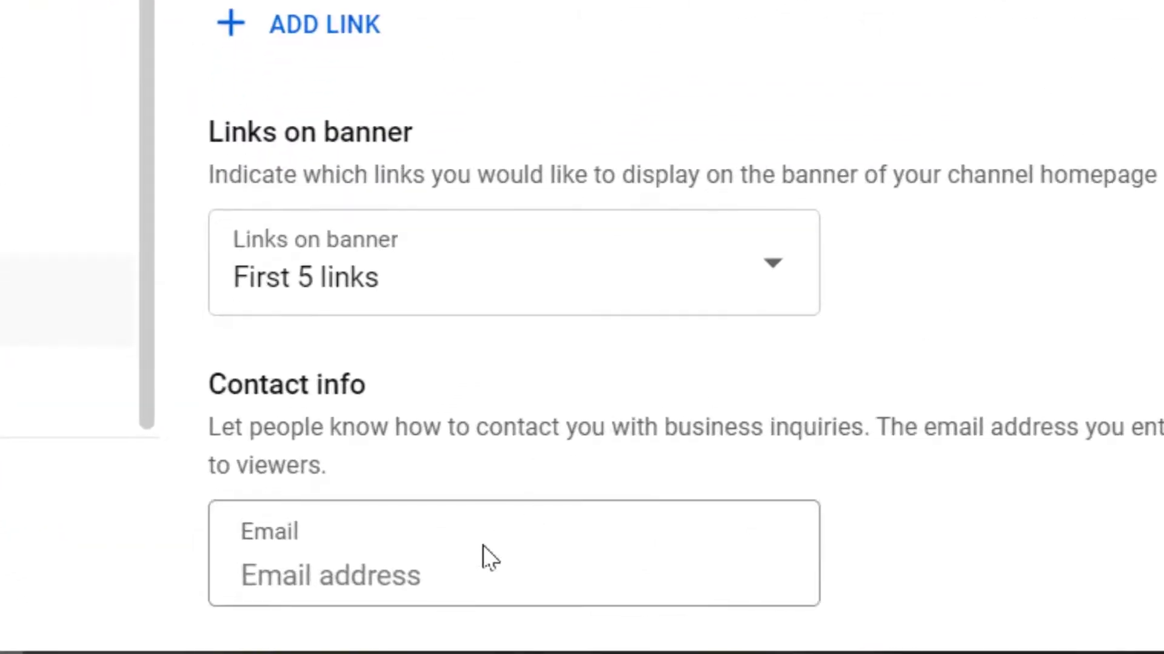
# - Enter the business contact e-mail address in the Contact info Email field
pyautogui.moveTo(209, 385); pyautogui.dragTo(367, 388)
pyautogui.click(371, 551)
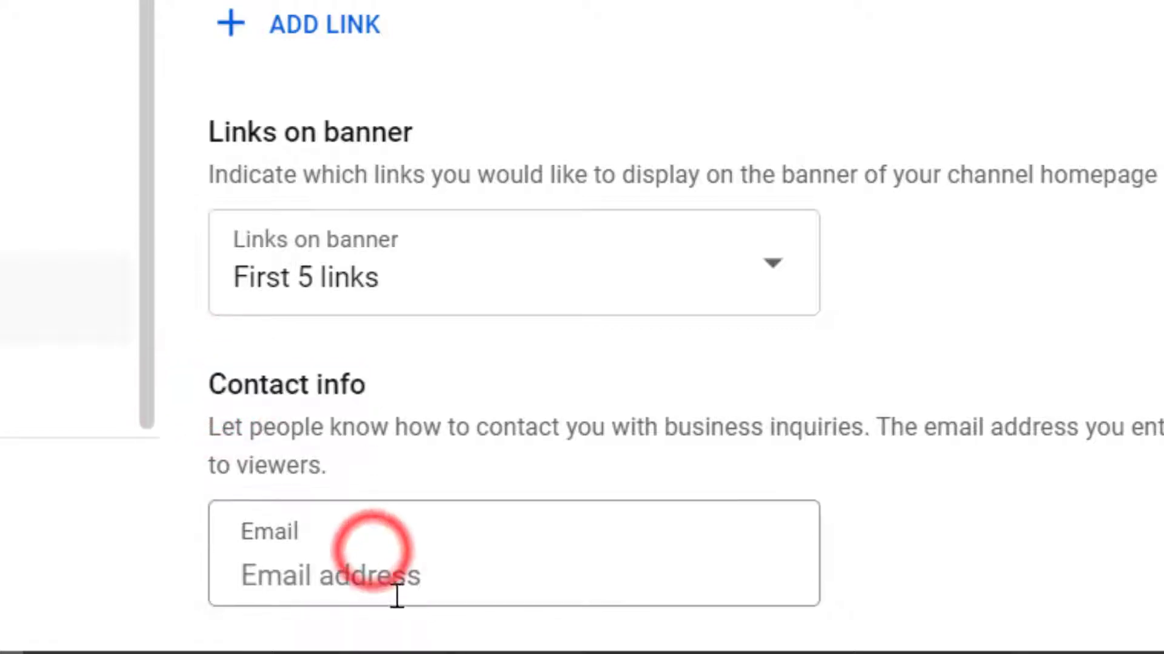
pyautogui.click(390, 568)
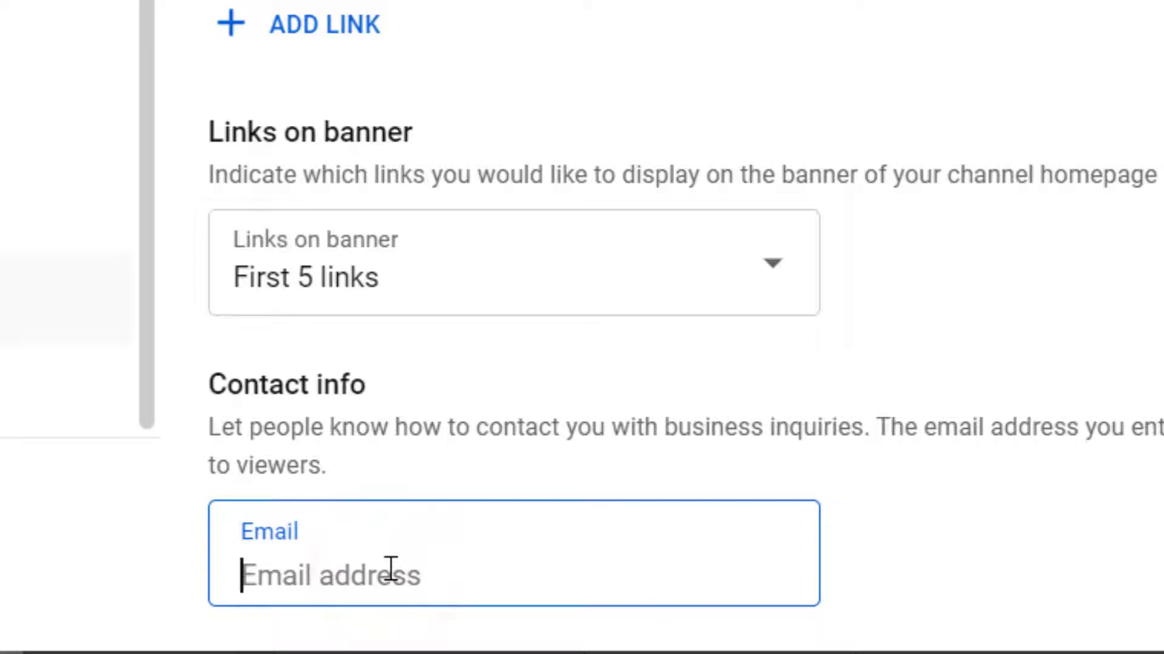
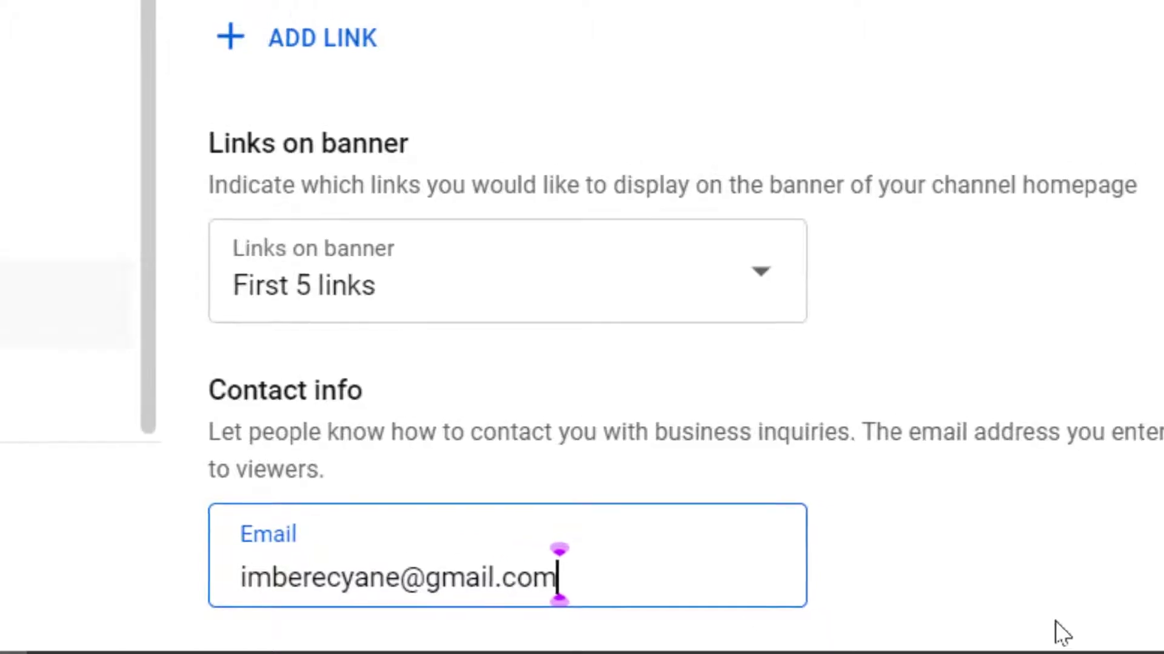
pyautogui.click(1046, 597)
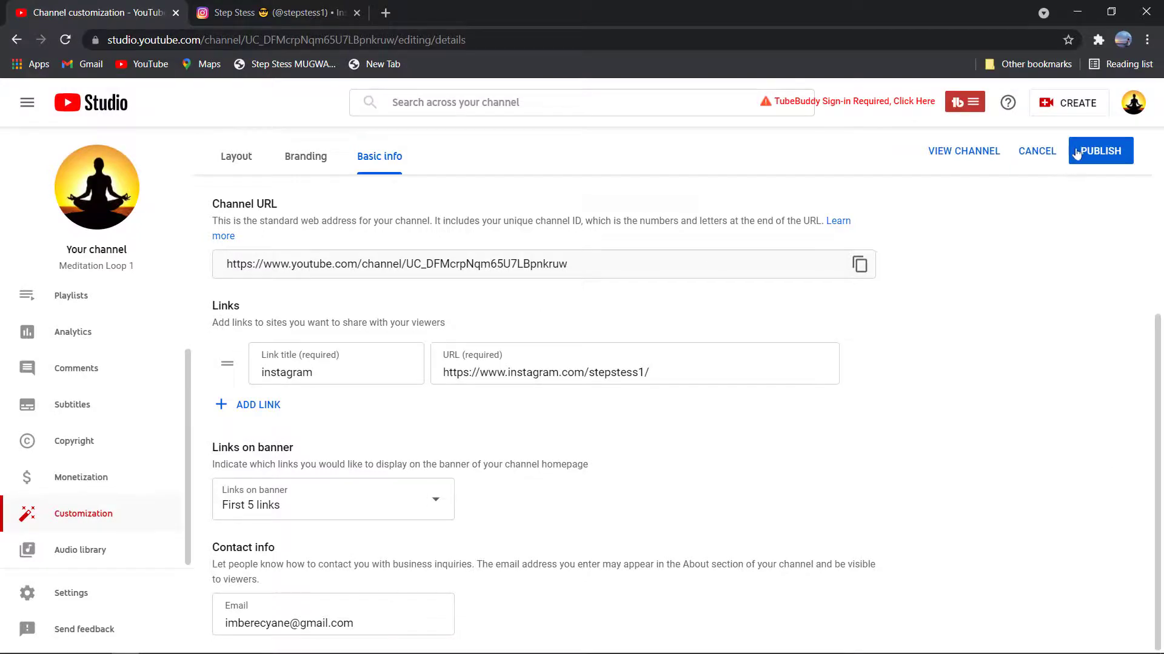
# - Publish the Basic info changes and go to the live channel page
pyautogui.click(1079, 154)
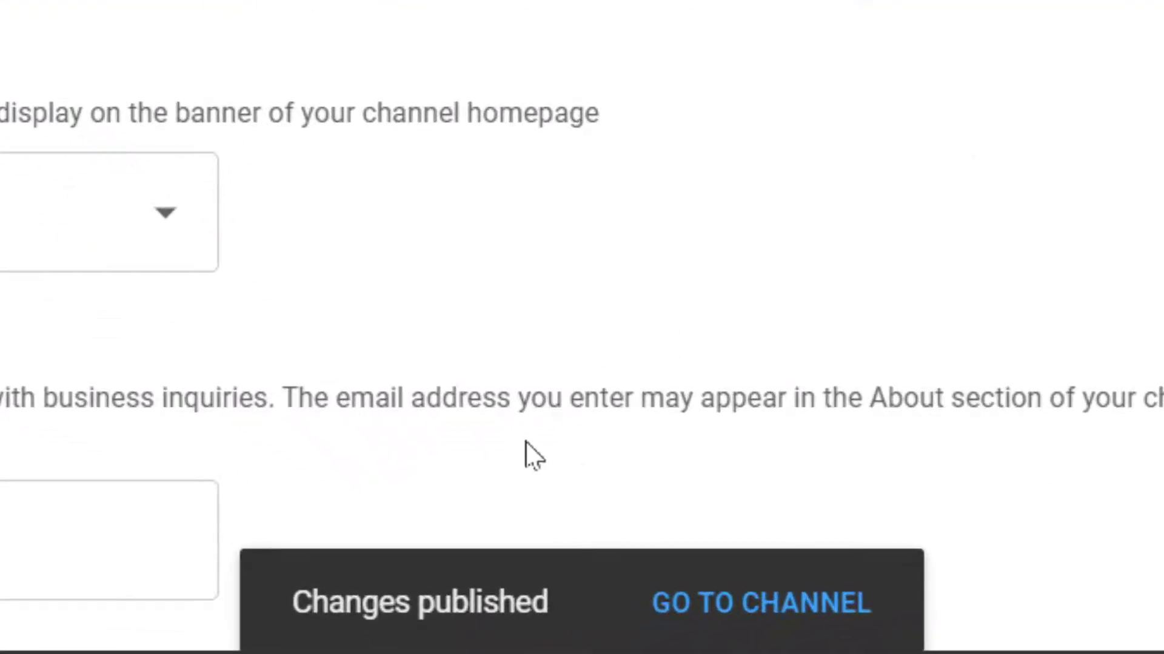
pyautogui.click(794, 603)
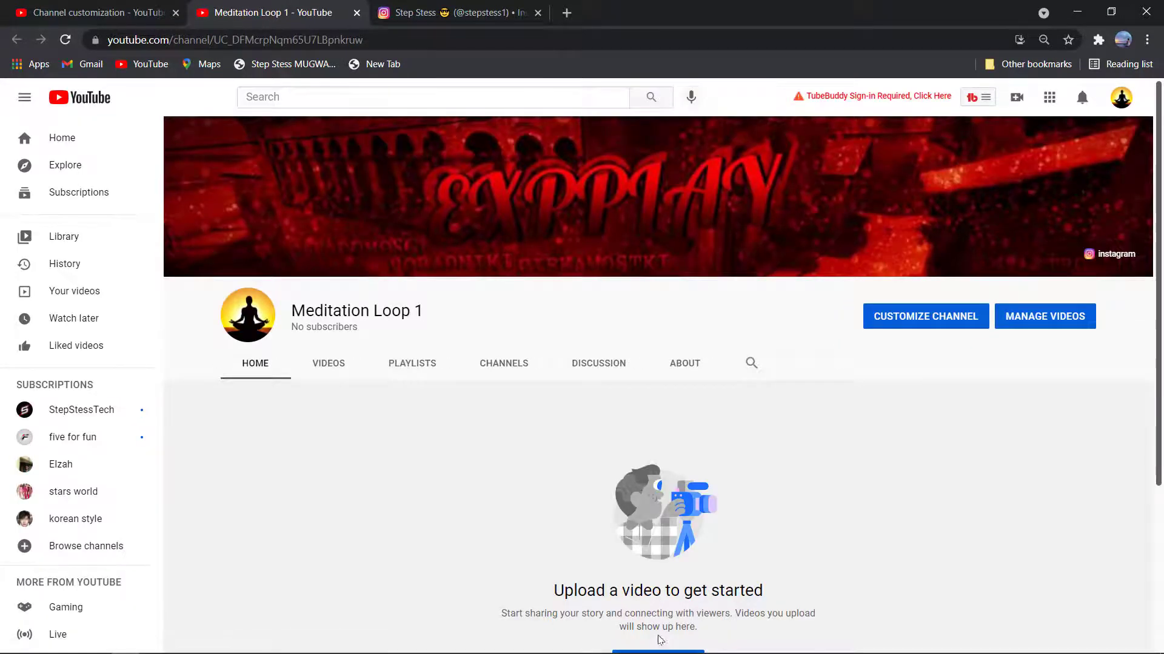
# - Check that the banner's instagram link opens the Instagram profile, then return to the channel tab
pyautogui.moveTo(1051, 210)
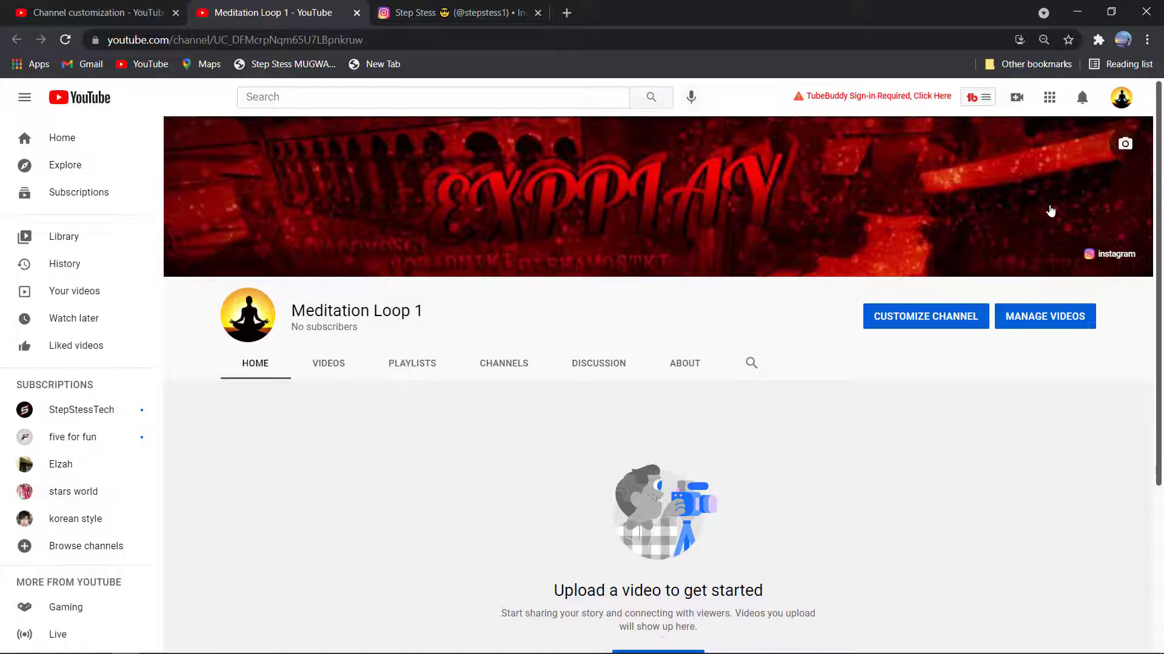
pyautogui.click(1089, 257)
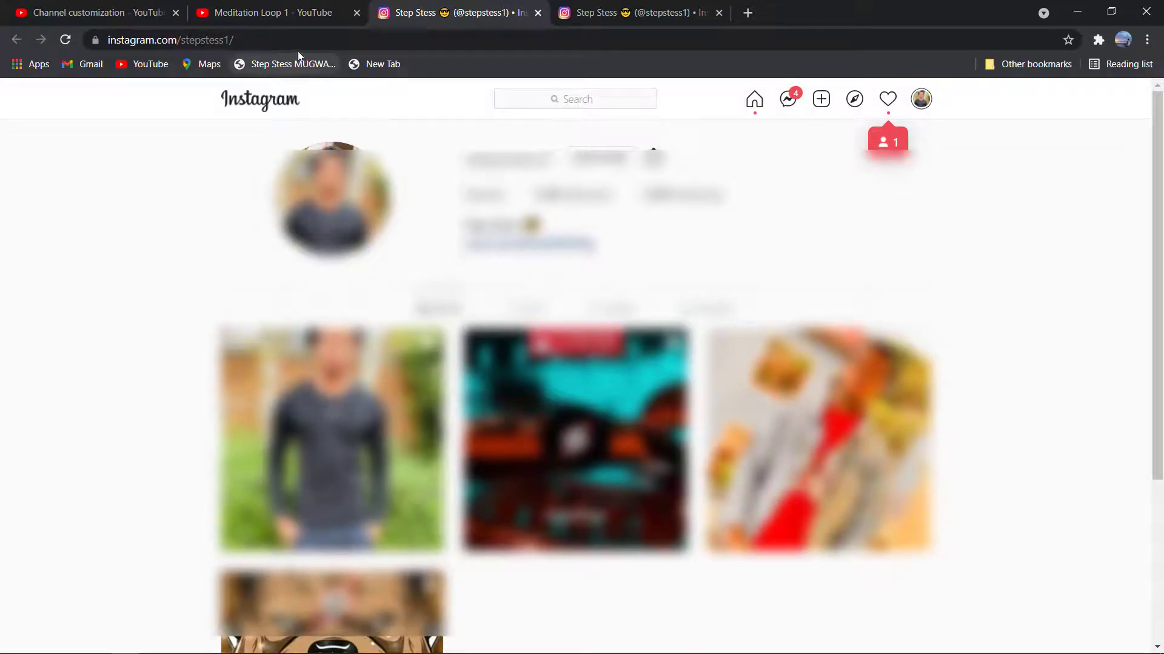
pyautogui.click(118, 7)
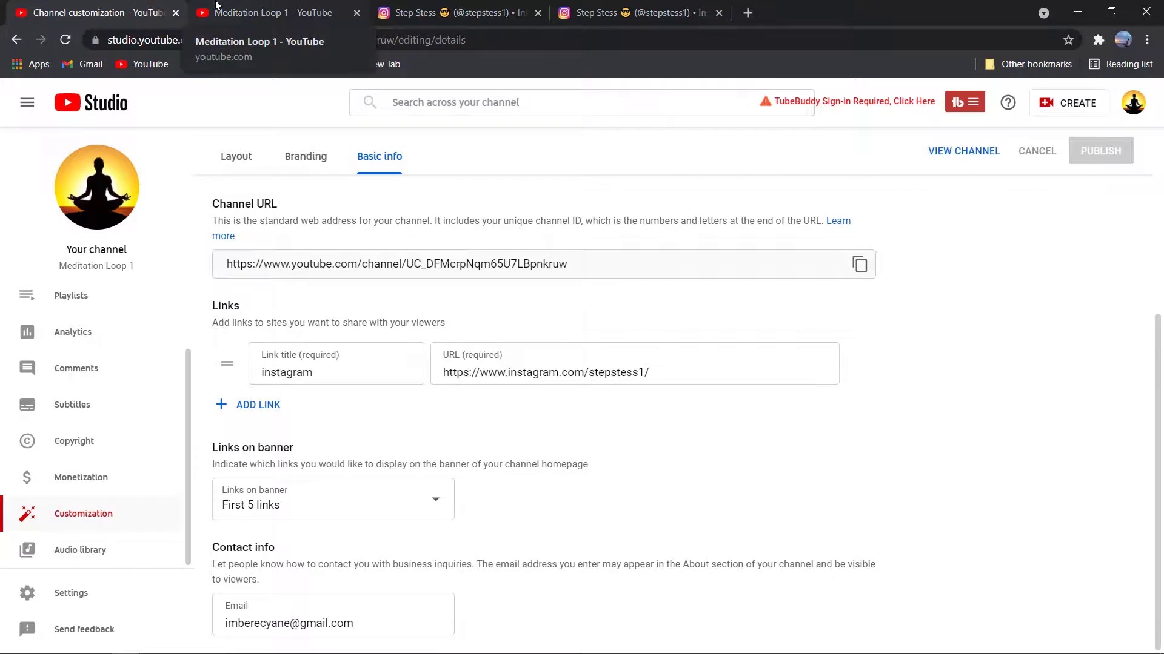
pyautogui.click(216, 8)
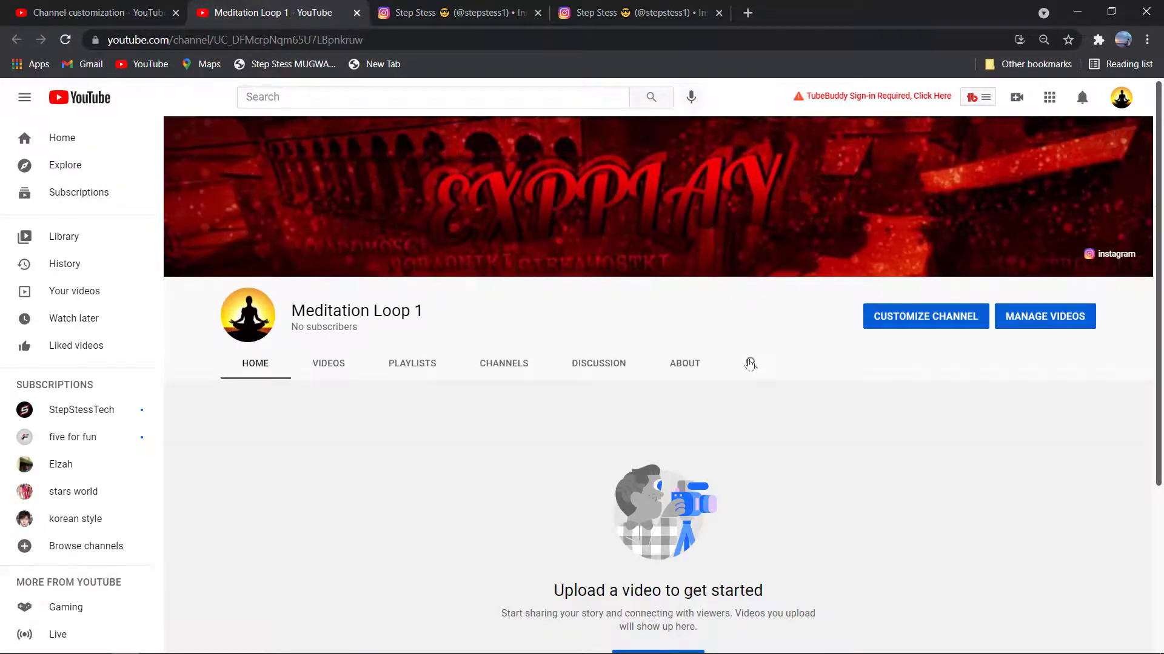
# - Open the channel's About tab and review the published description
pyautogui.click(694, 364)
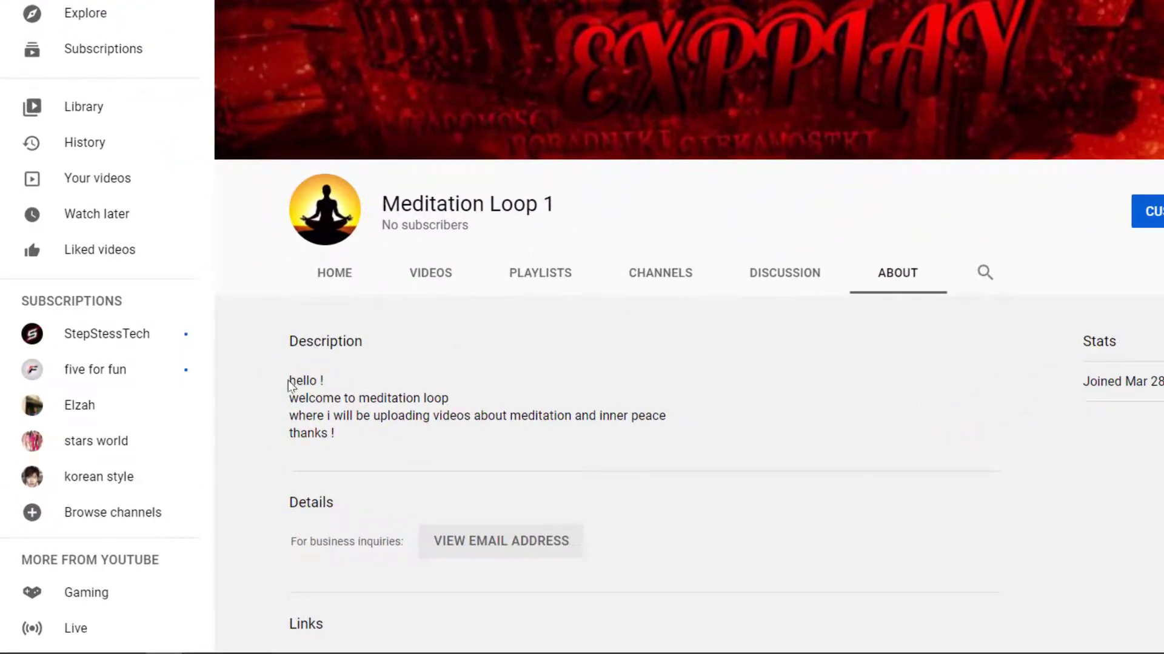
pyautogui.moveTo(291, 381); pyautogui.dragTo(604, 463)
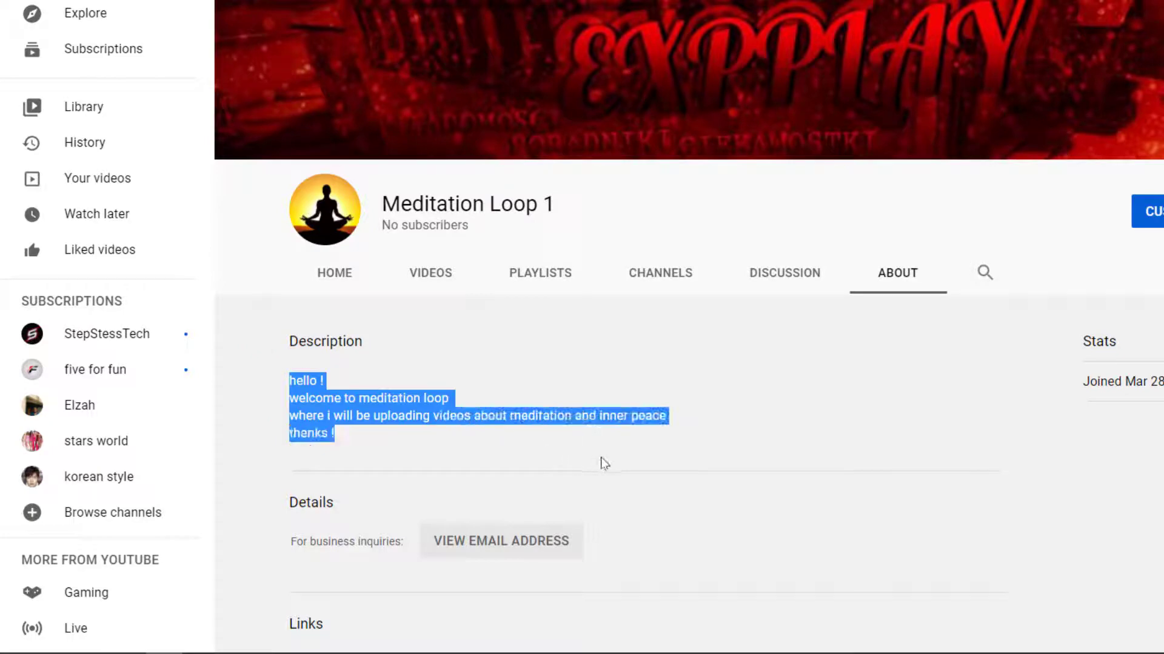
pyautogui.click(730, 440)
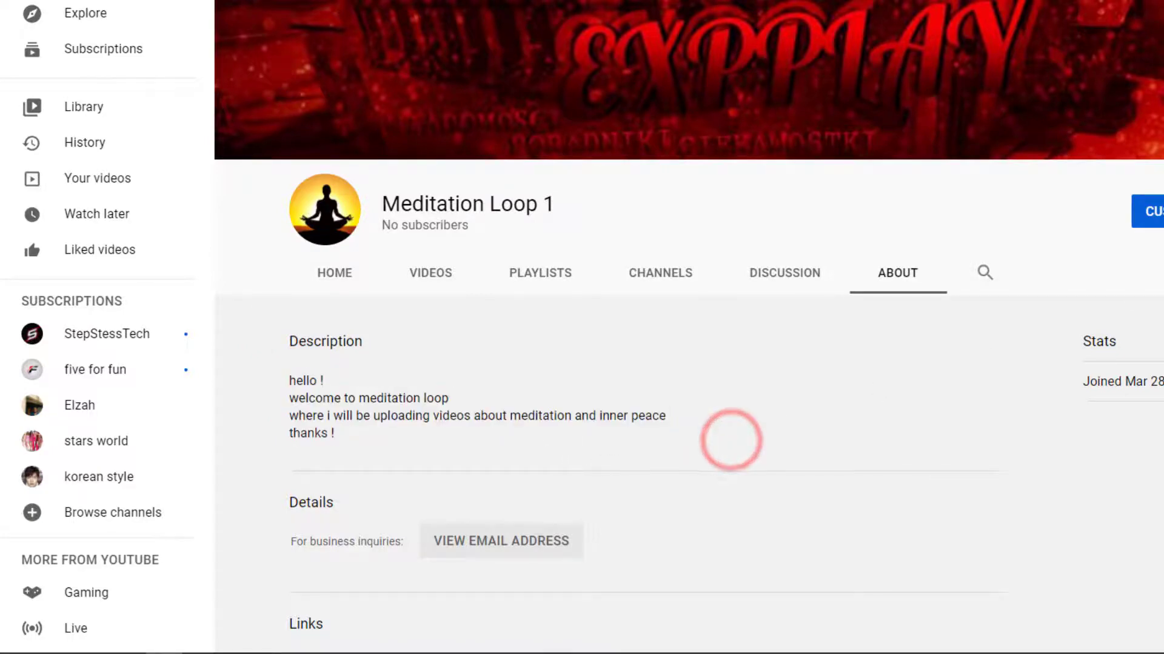
# - Reveal the business inquiries e-mail under Details with View email address
pyautogui.scroll(-2, 920, 430)
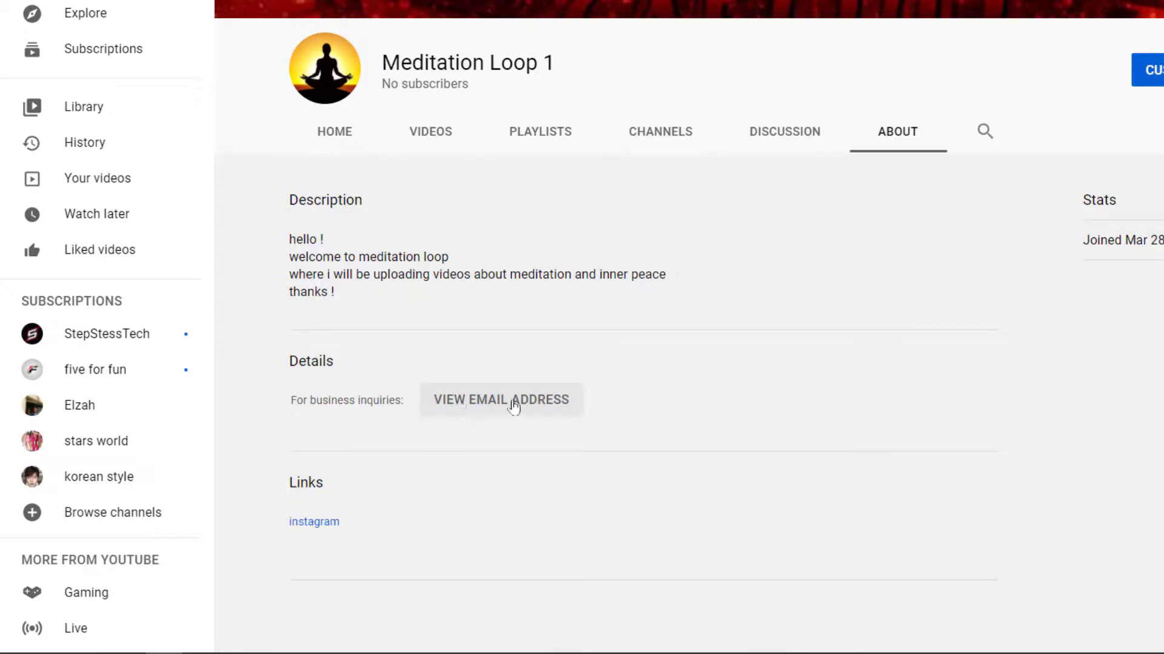
pyautogui.click(551, 409)
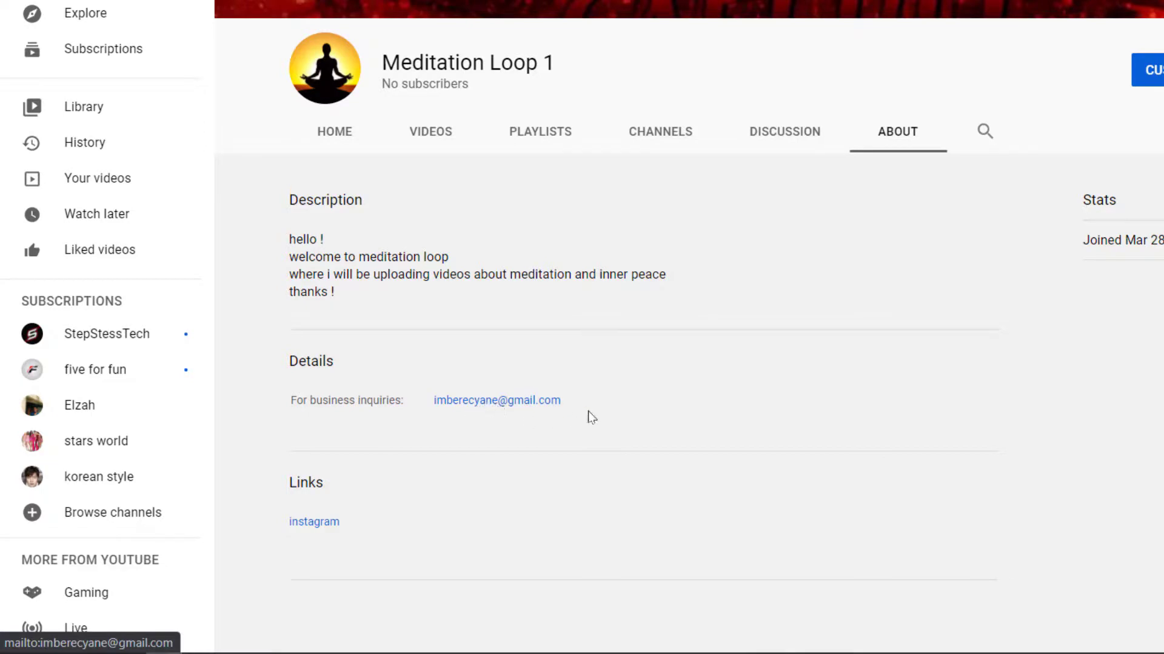
pyautogui.click(737, 453)
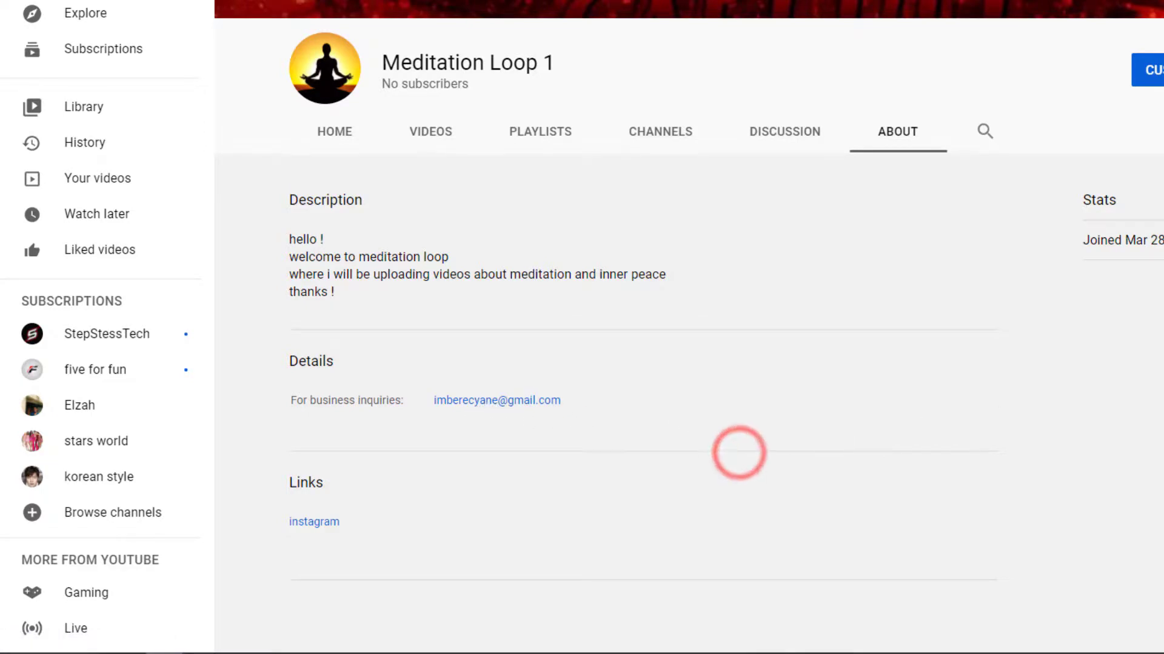
pyautogui.moveTo(737, 453); pyautogui.dragTo(289, 197)
pyautogui.scroll(2, 667, 363)
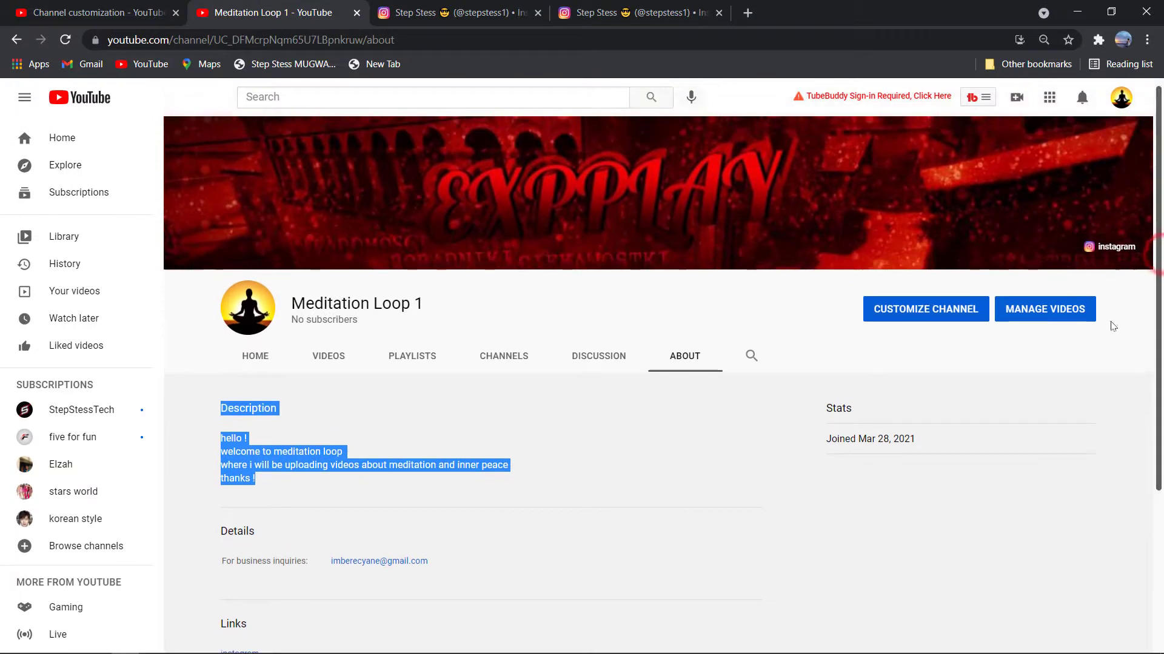
pyautogui.click(1080, 550)
pyautogui.moveTo(1123, 182)
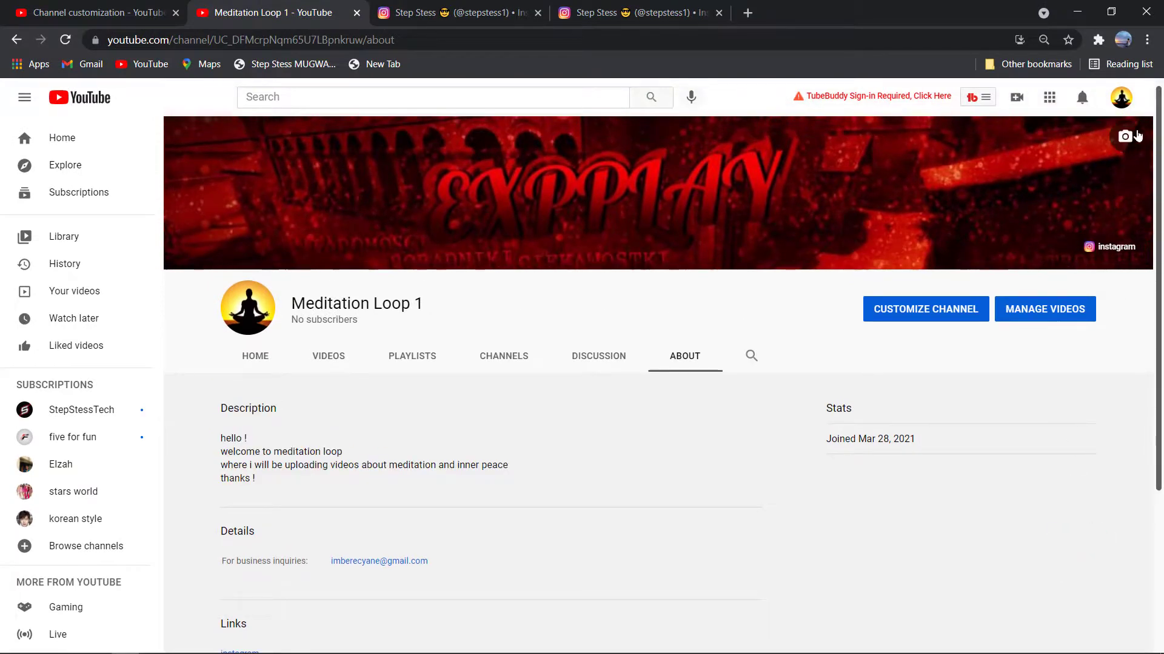